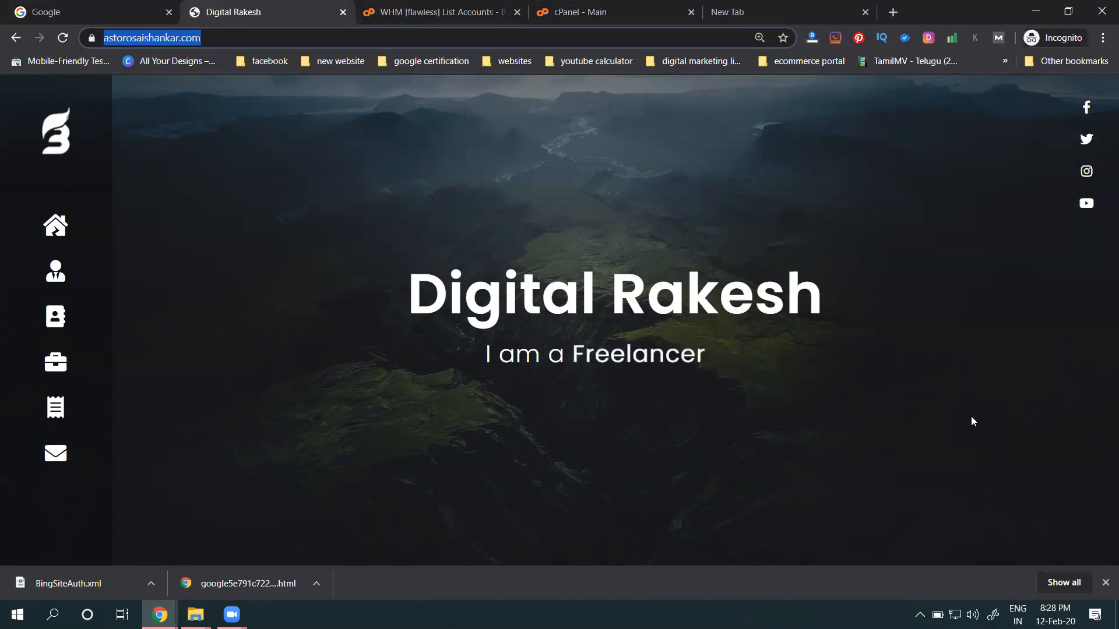
Step: Open Google Analytics from google.com/analytics in the empty tab, close the leftover marketing page, and start the free account setup
left_click(818, 6)
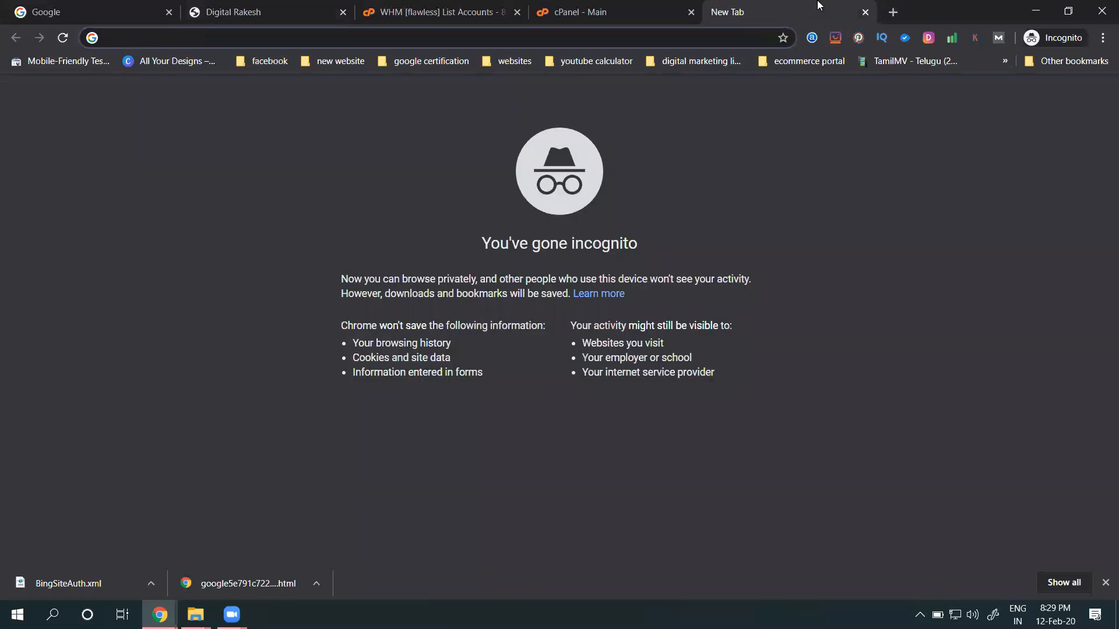
type("google.com/ana")
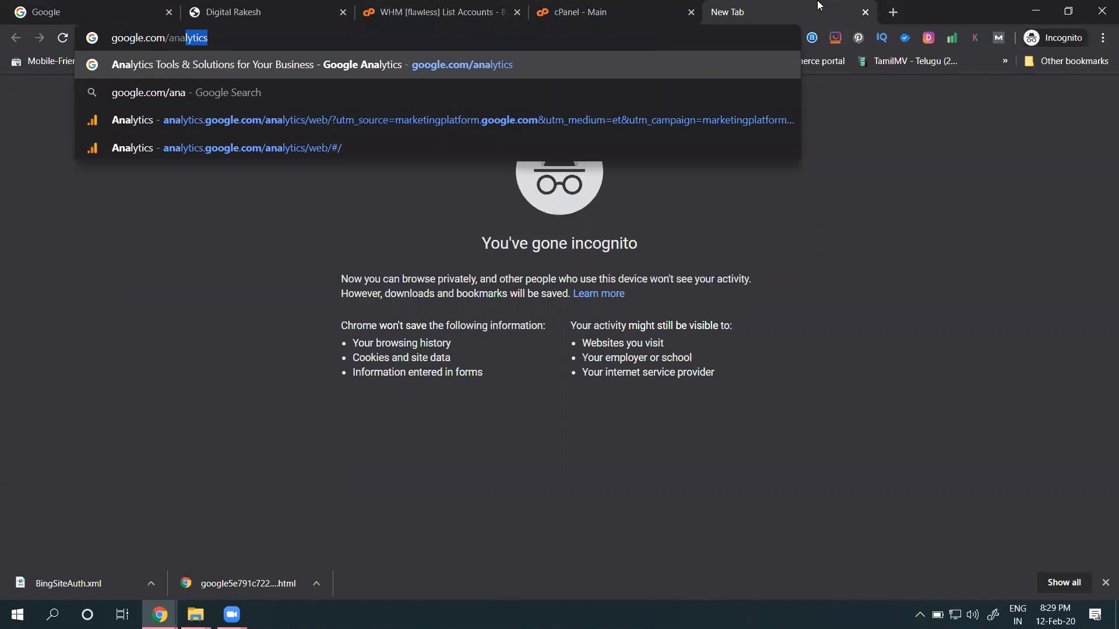
key("Return")
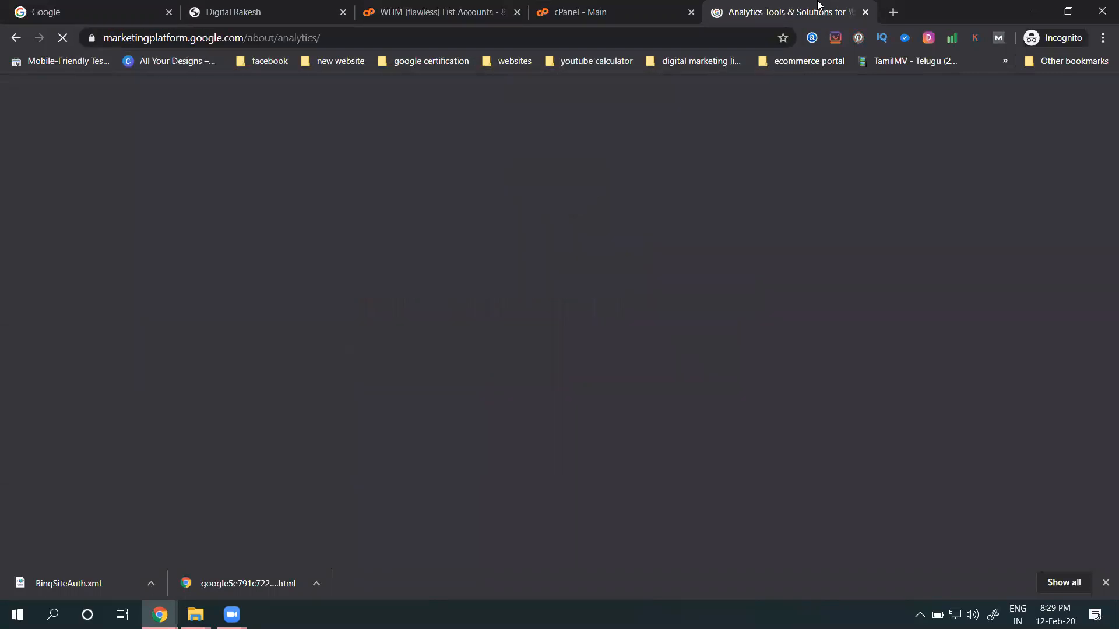
left_click(887, 135)
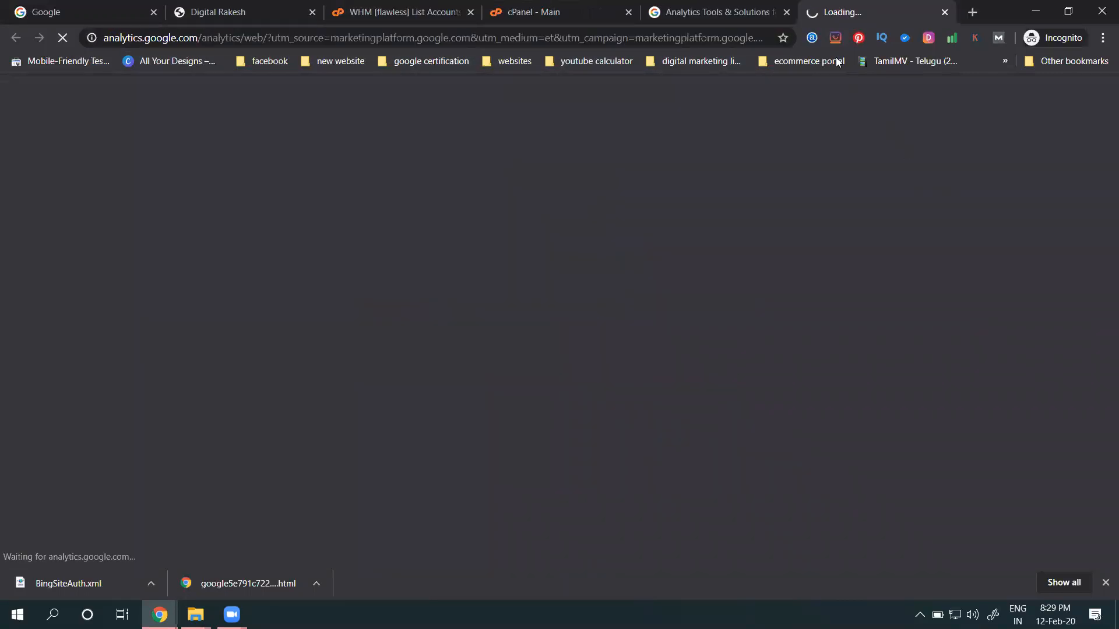
left_click(787, 12)
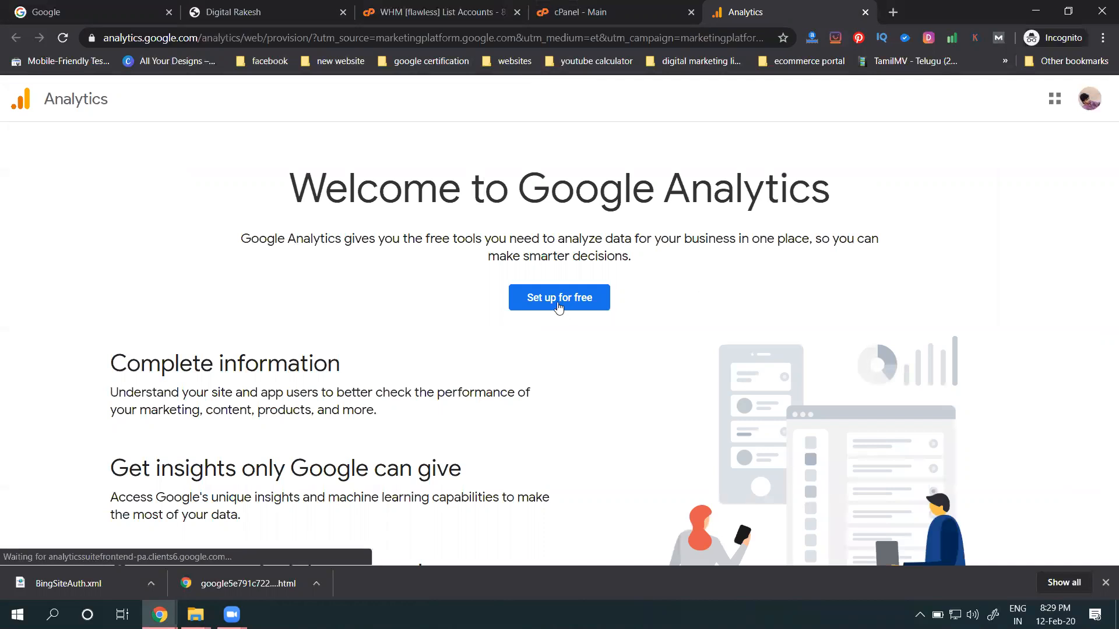
left_click(558, 303)
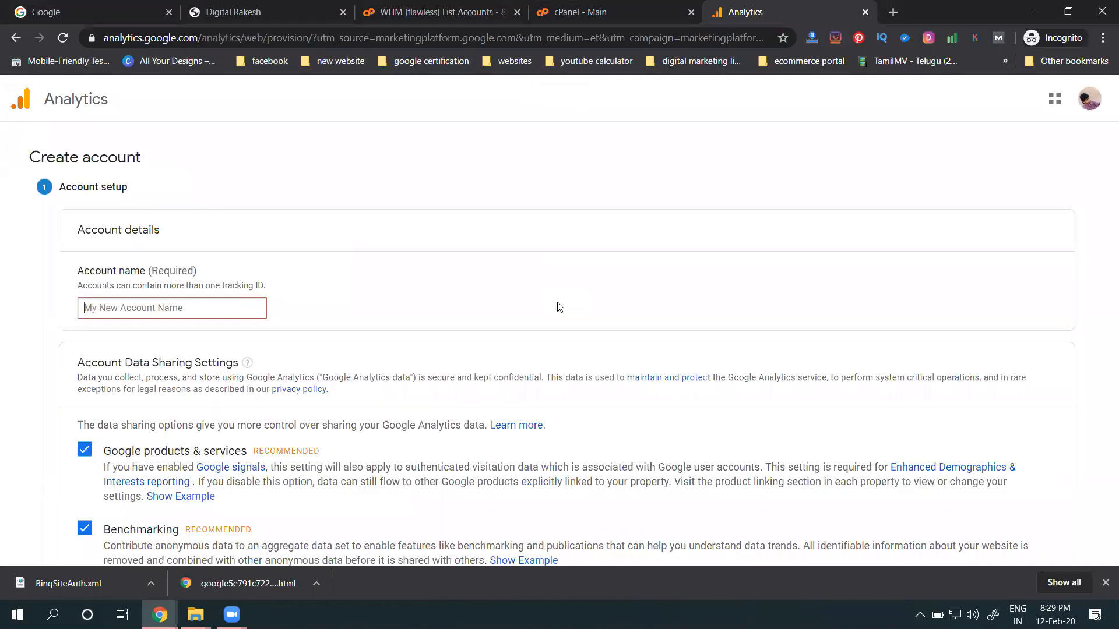
Step: Name the new Analytics account astorosaishankar, copying the domain name from the open website's address
left_click(158, 309)
left_click(219, 14)
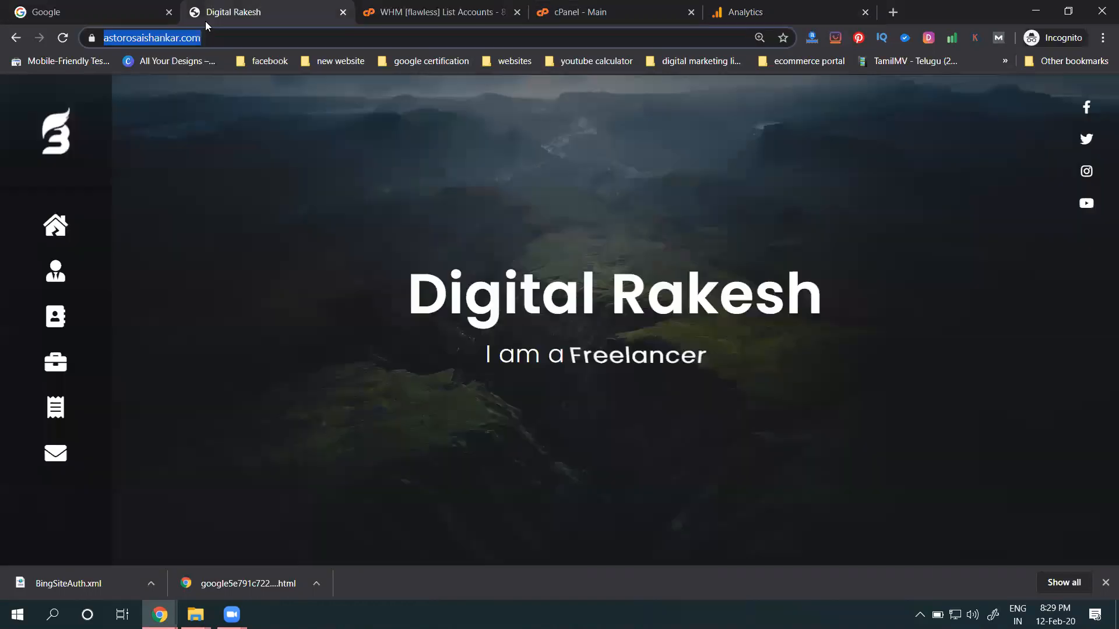
double_click(166, 39)
key("ctrl+c")
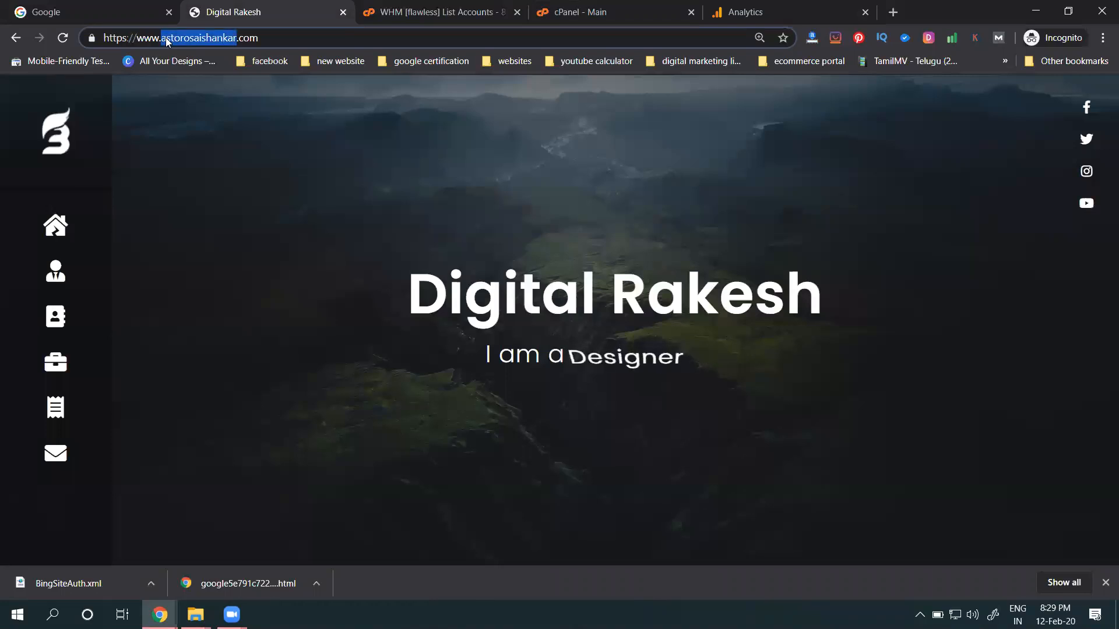
left_click(736, 5)
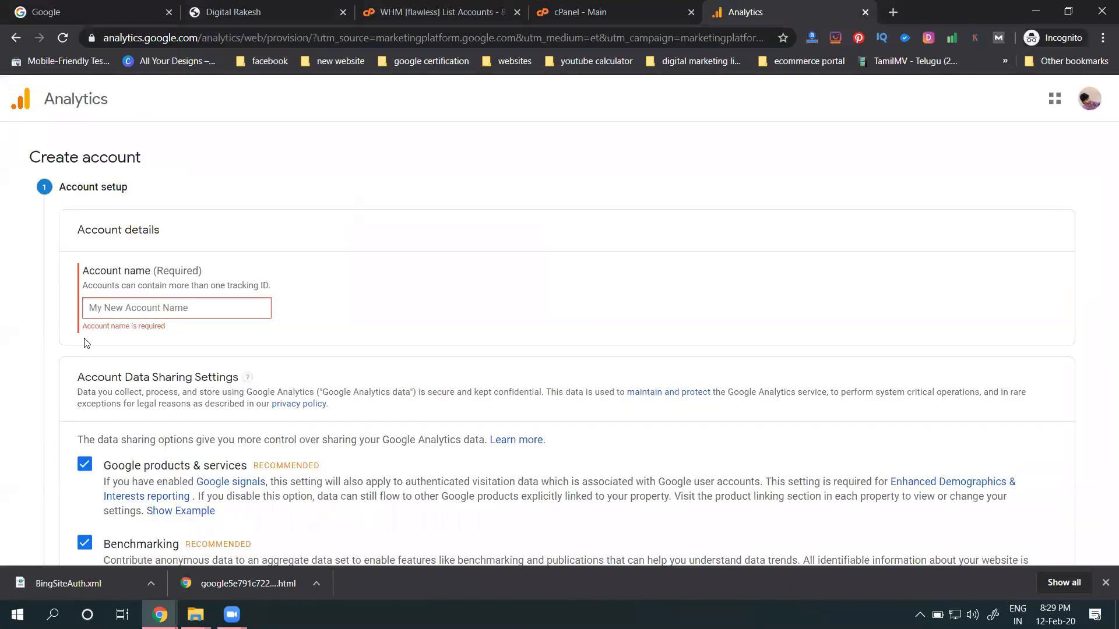
left_click(139, 314)
key("ctrl+v")
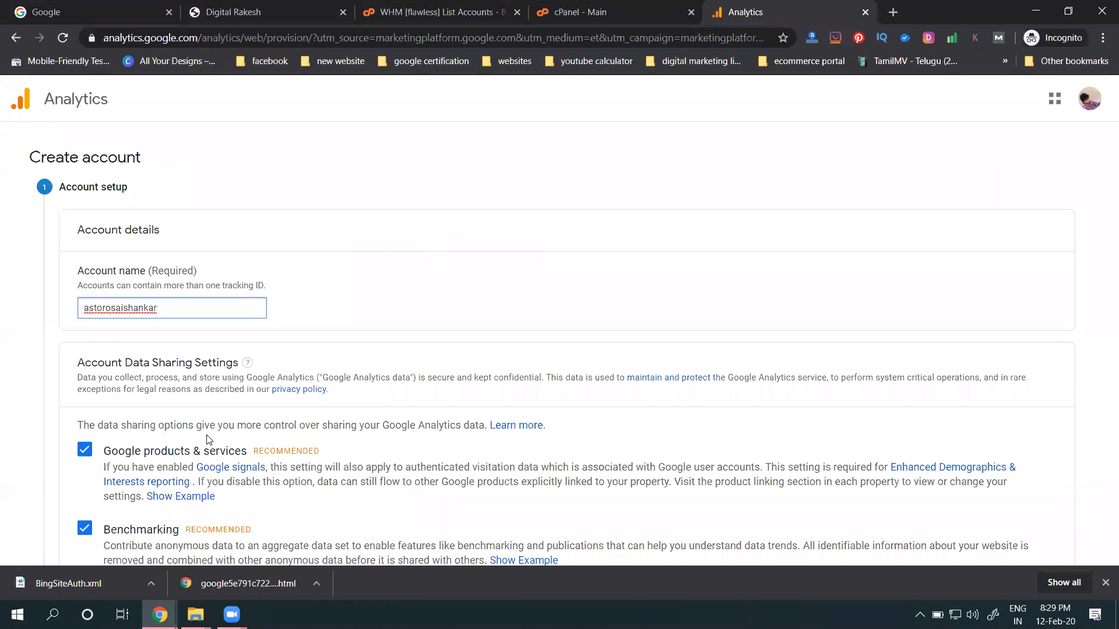
left_click(464, 227)
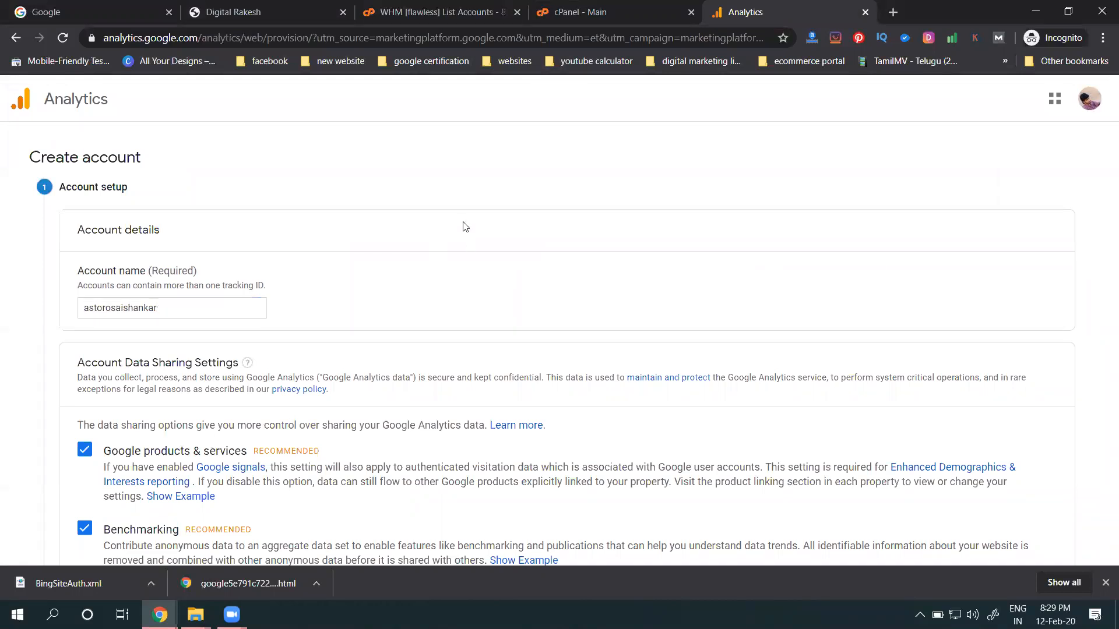
Step: Dismiss the downloads bar and complete account setup with all four recommended data sharing options enabled
left_click(1105, 583)
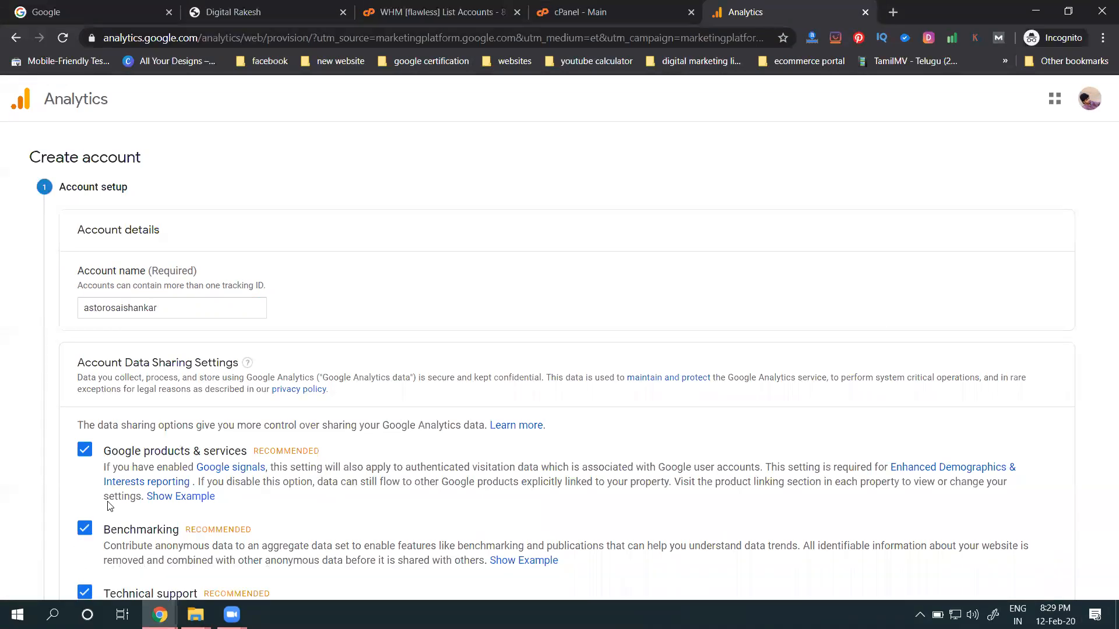
key("ctrl+minus")
key("ctrl+minus")
key("ctrl+minus")
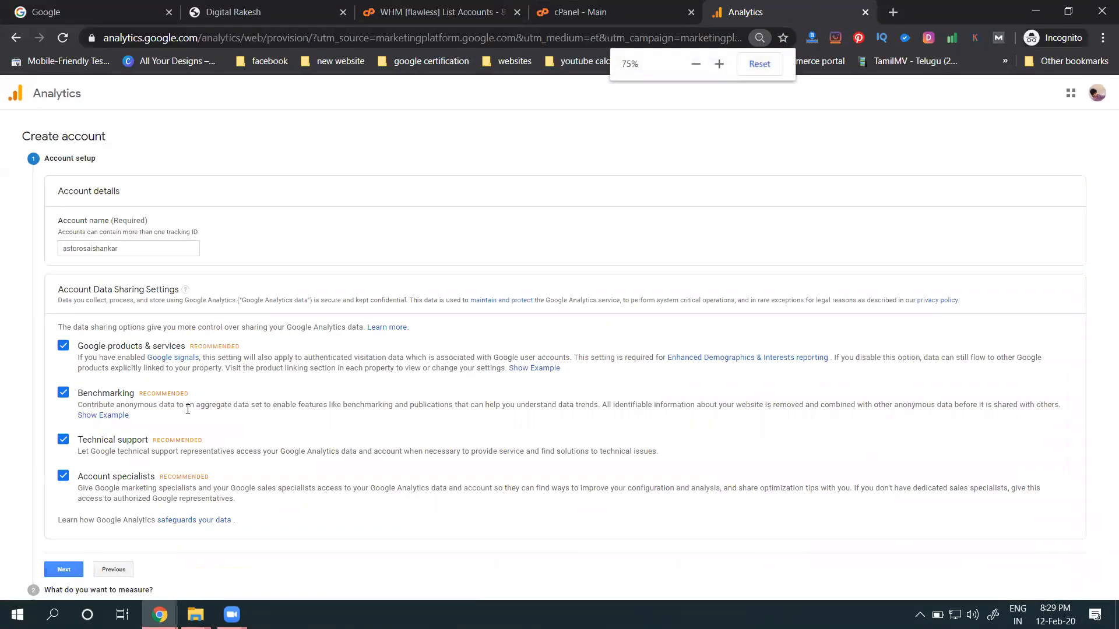
left_click(63, 569)
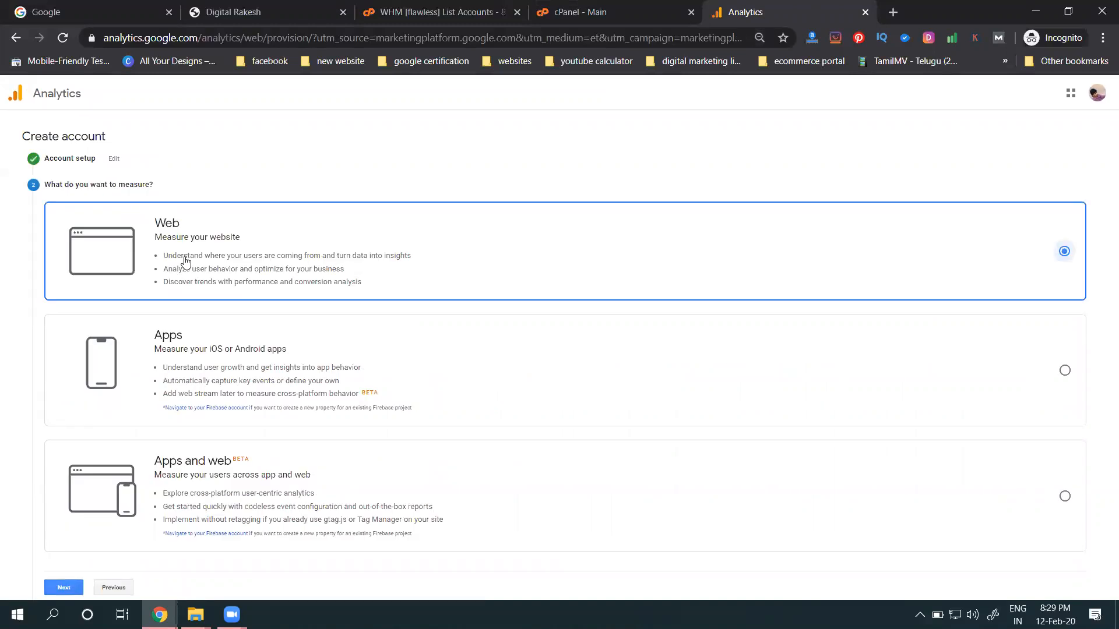
Step: Keep Web as what to measure and continue to the property setup
key("ctrl+plus")
key("ctrl+plus")
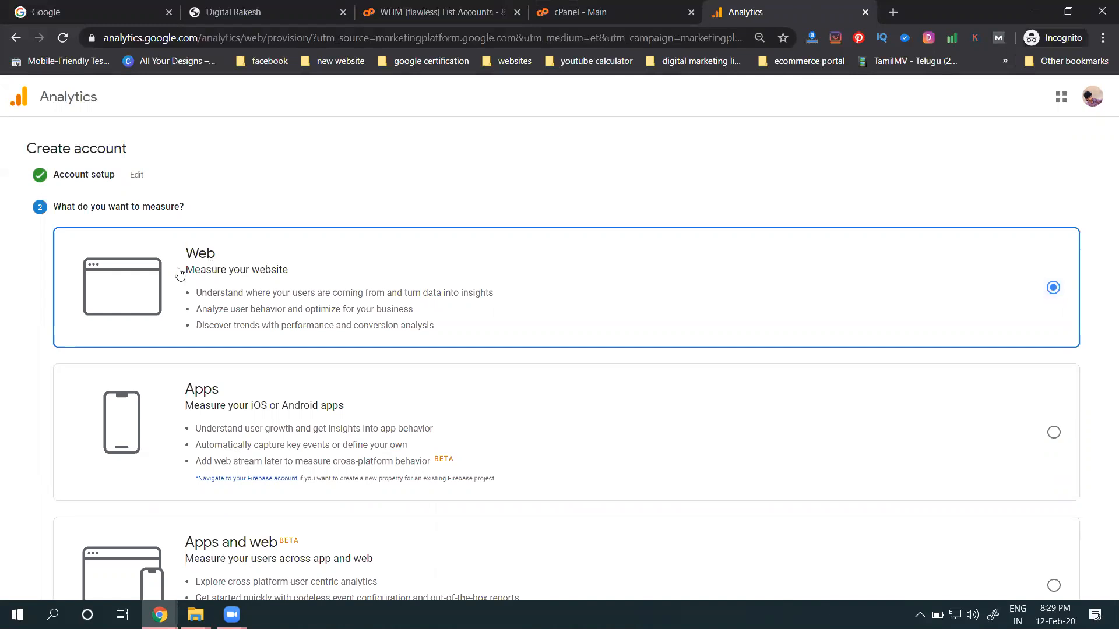
key("ctrl+minus")
key("ctrl+minus")
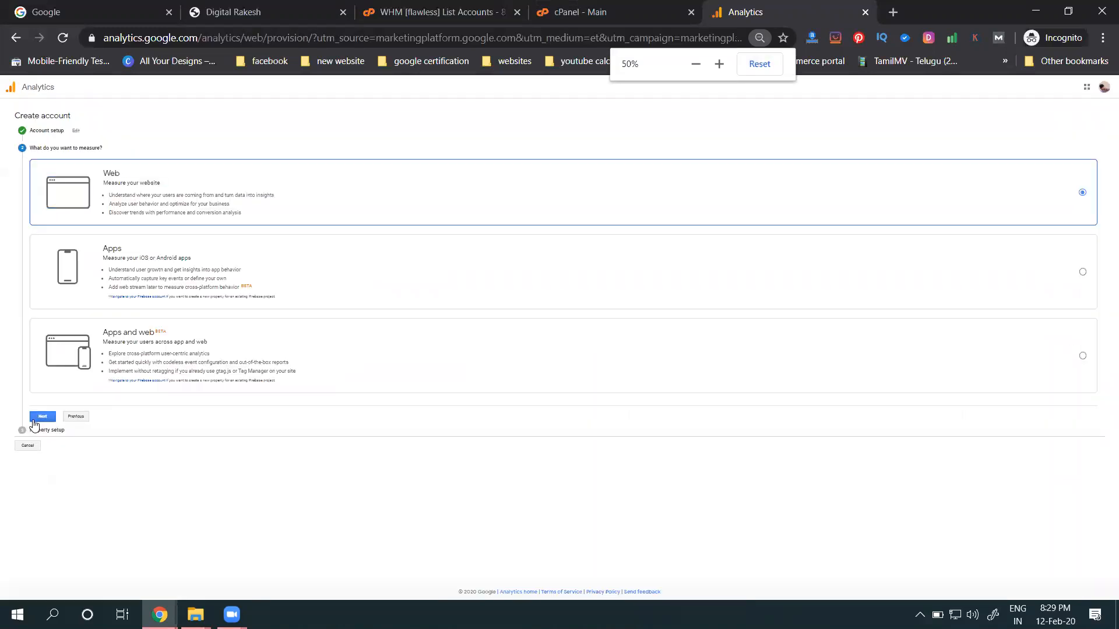
left_click(38, 415)
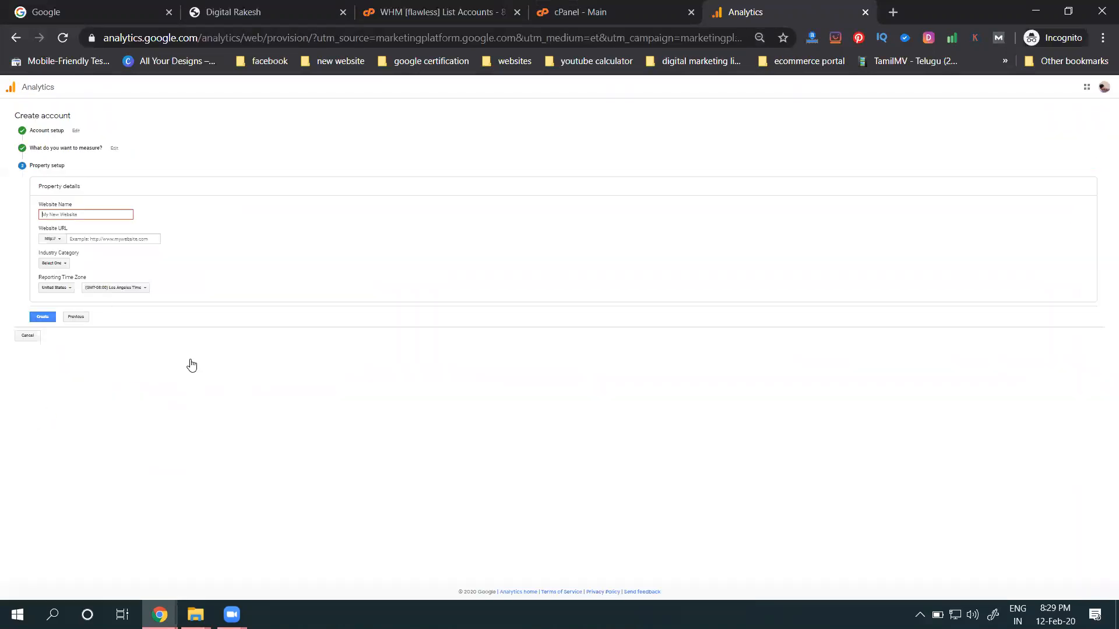
Step: Set the property's website name to astorosaishankar by pasting the copied domain name
key("ctrl+plus")
key("ctrl+plus")
key("ctrl+plus")
key("ctrl+plus")
key("ctrl+plus")
key("ctrl+plus")
key("ctrl+plus")
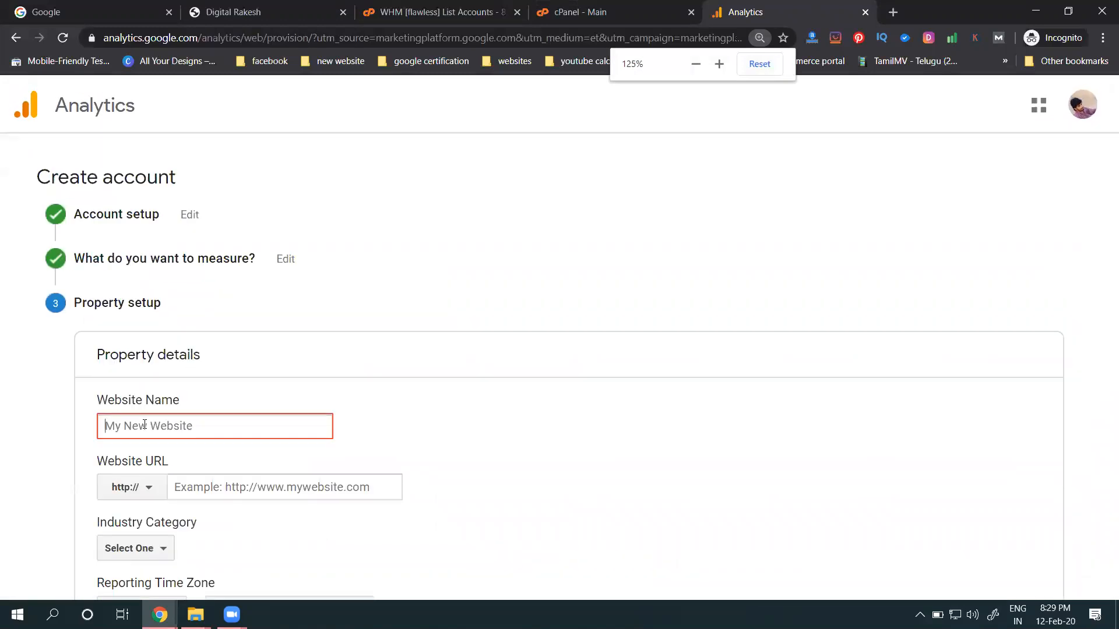
key("ctrl+v")
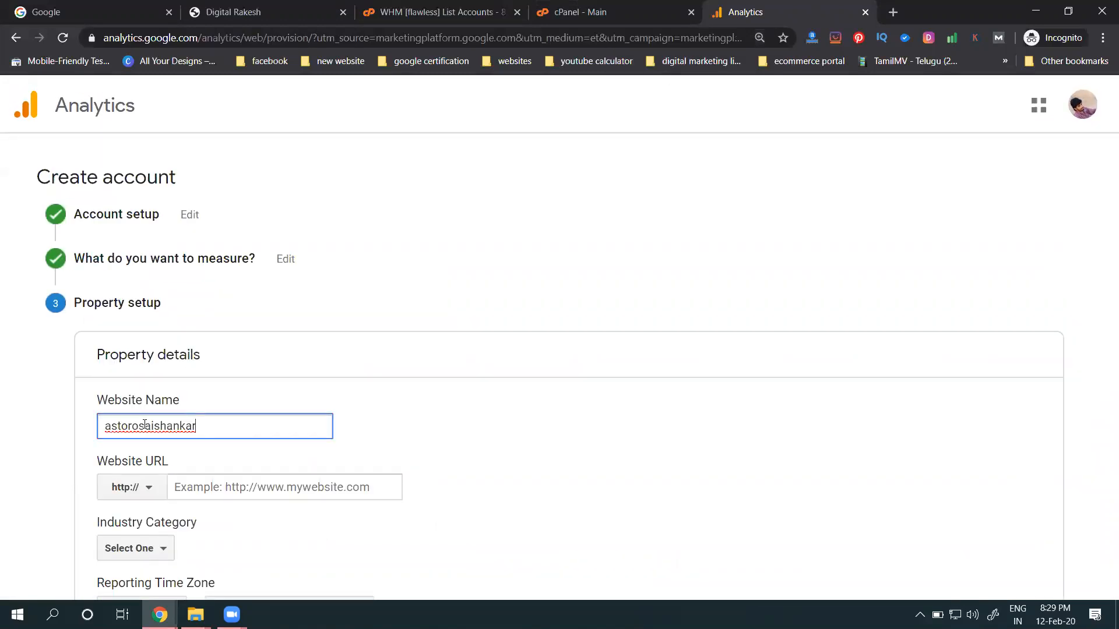
left_click(229, 12)
double_click(228, 38)
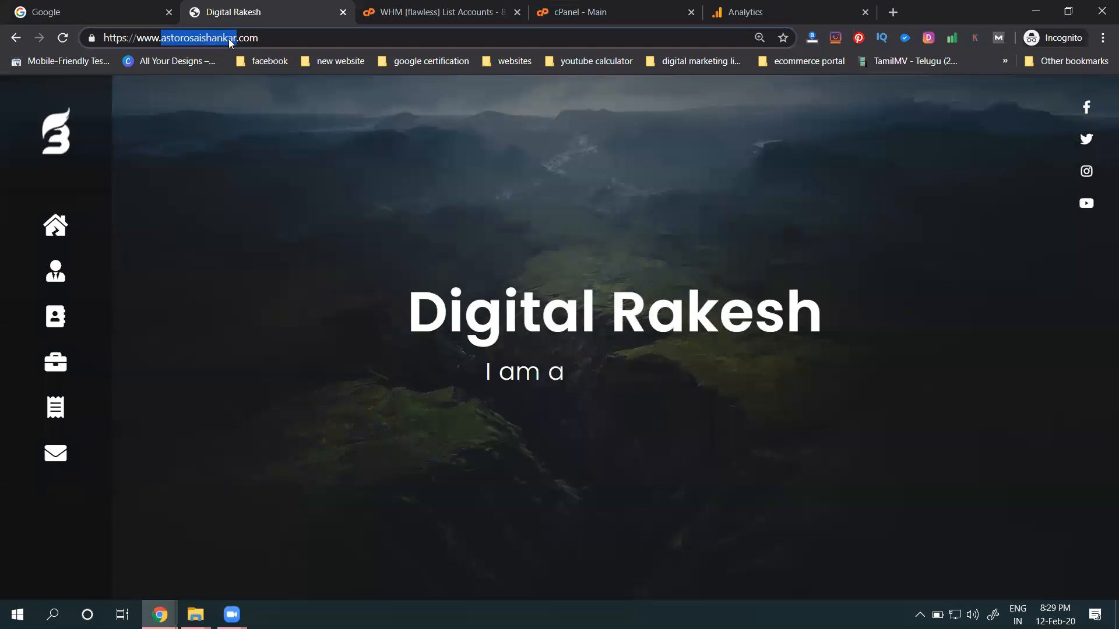
triple_click(229, 41)
key("ctrl+c")
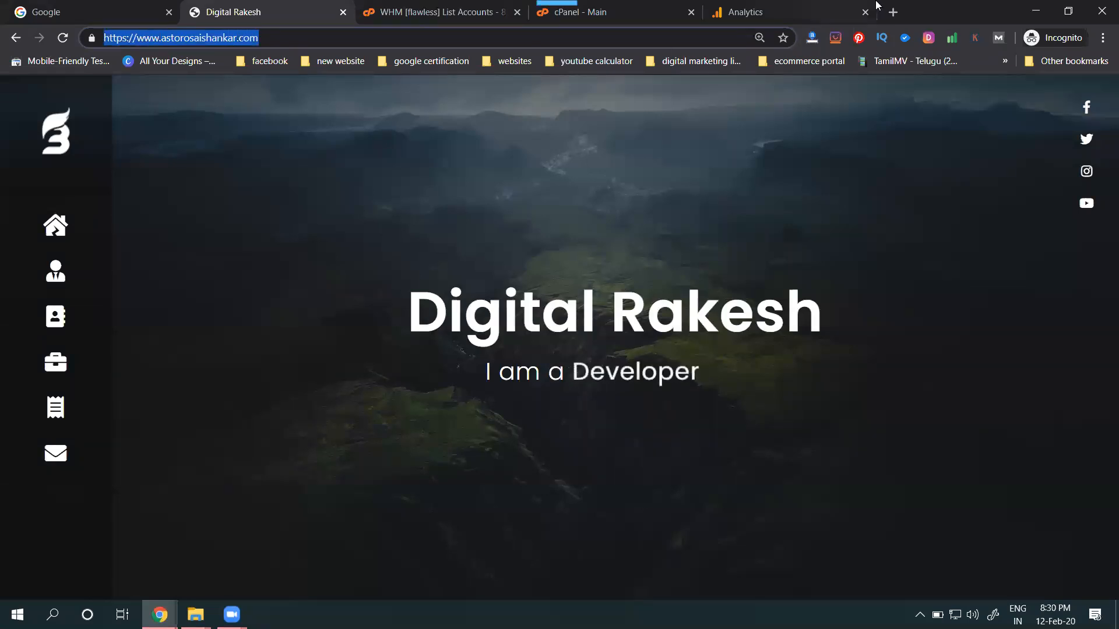
left_click(781, 11)
left_click(227, 479)
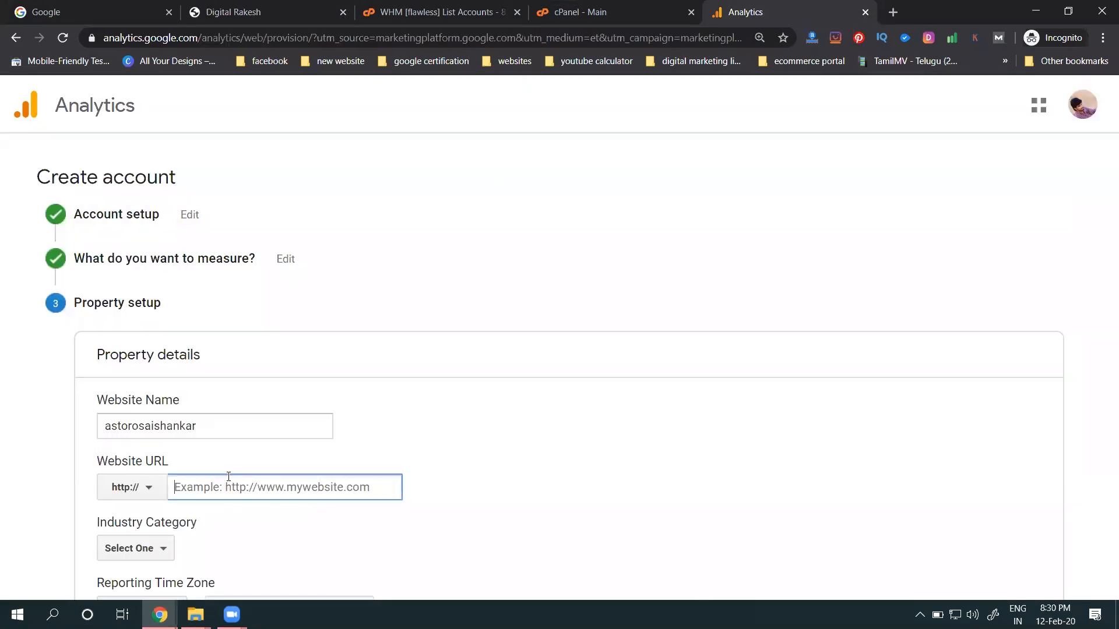
key("ctrl+v")
left_click_drag(212, 487, 162, 491)
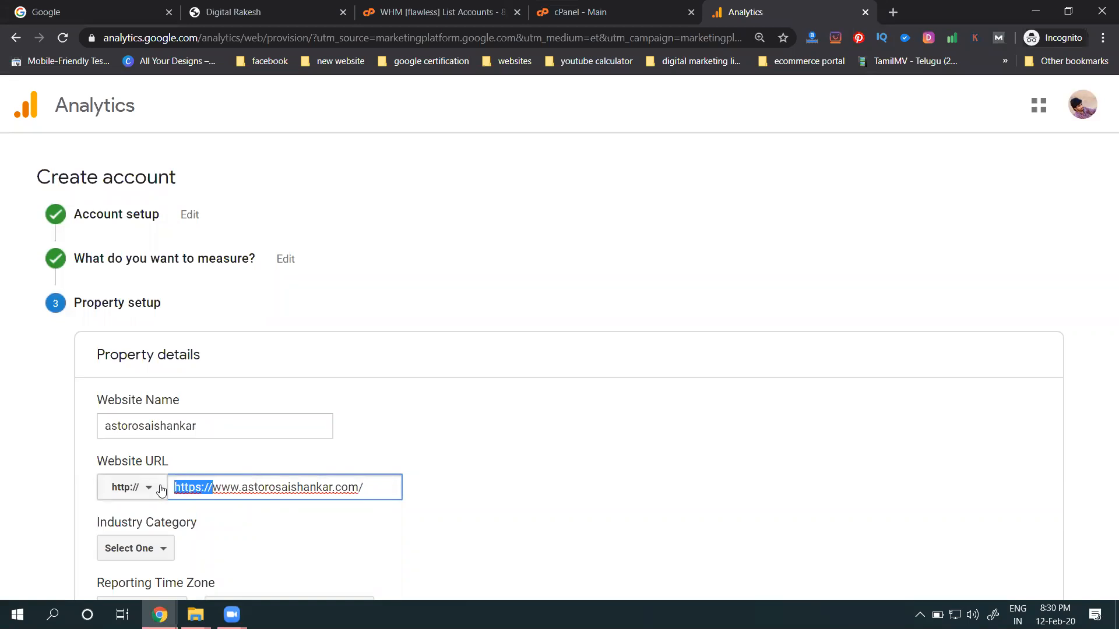
key("BackSpace")
left_click(162, 491)
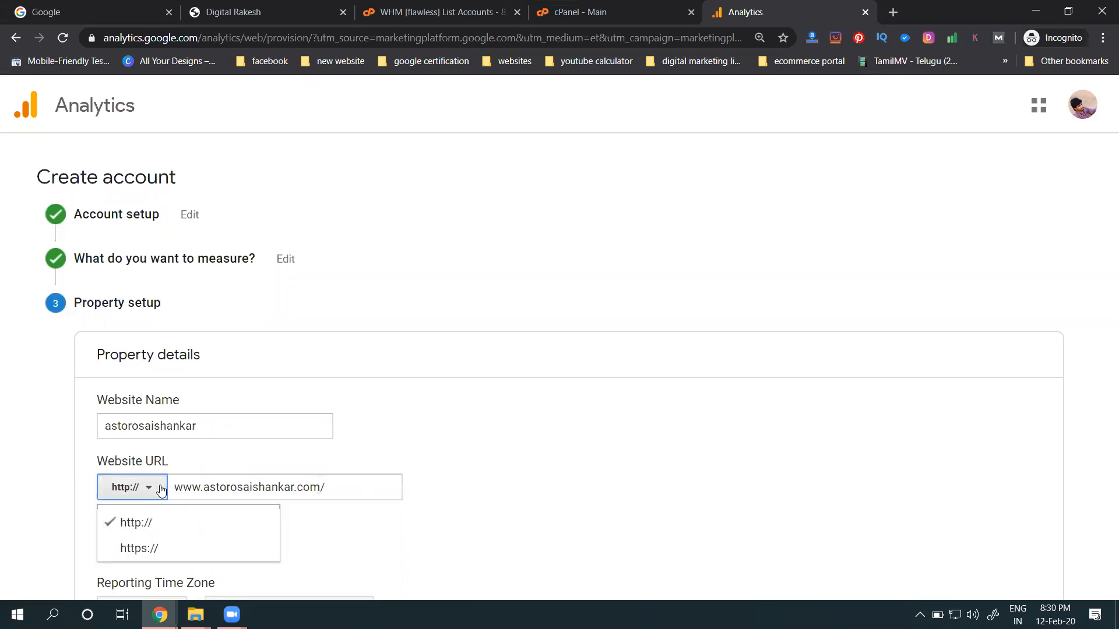
left_click(150, 552)
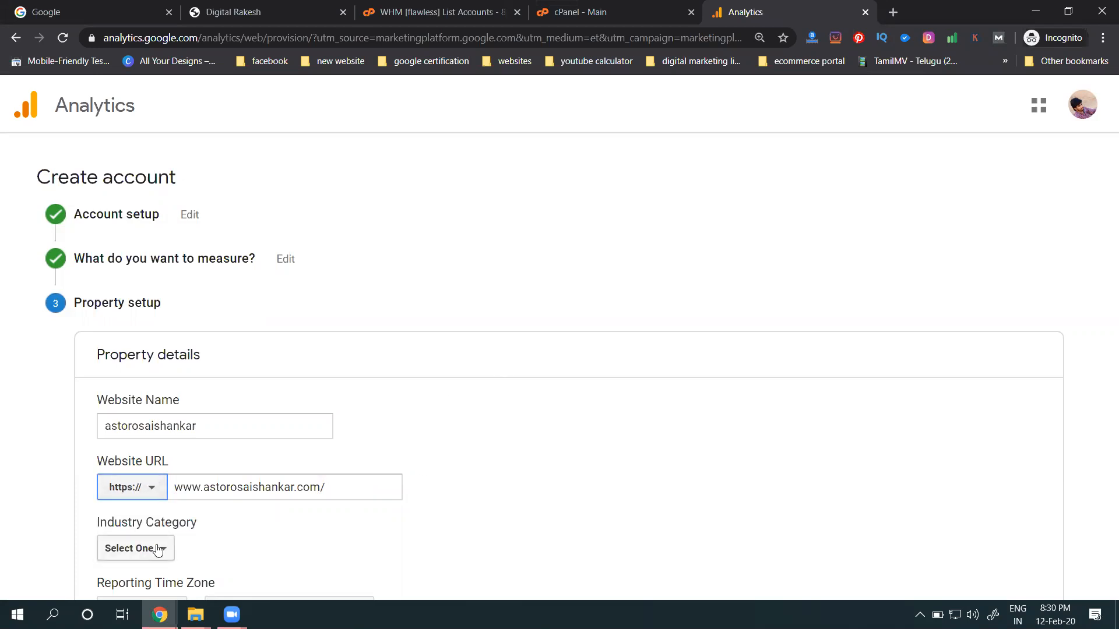
Step: Set the property's industry category to Jobs and Education
left_click(157, 550)
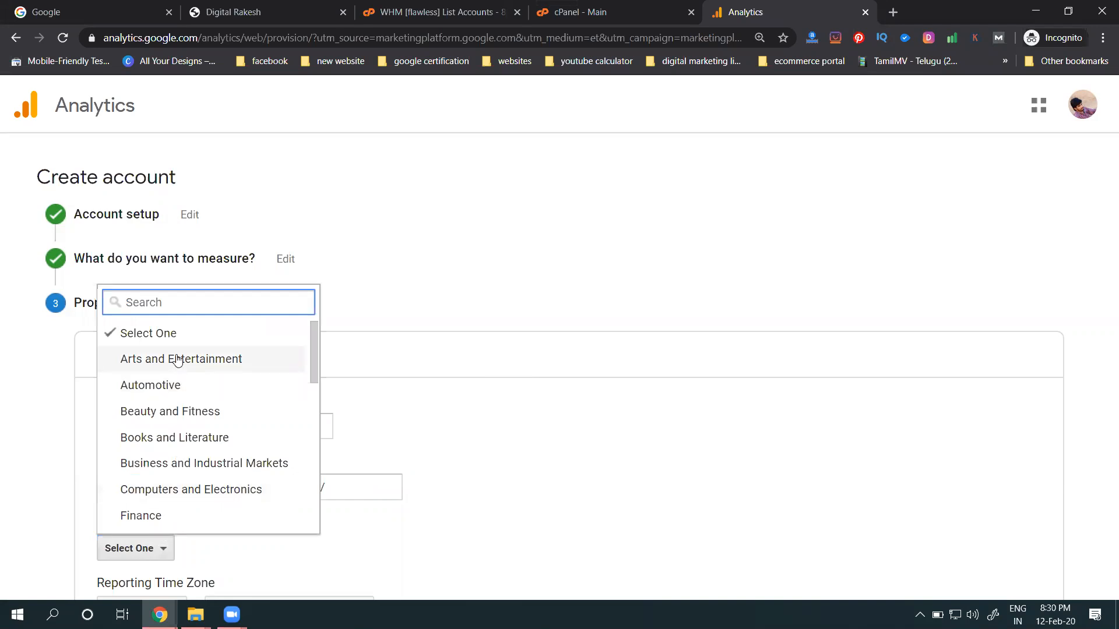
scroll(177, 361, "down", 3)
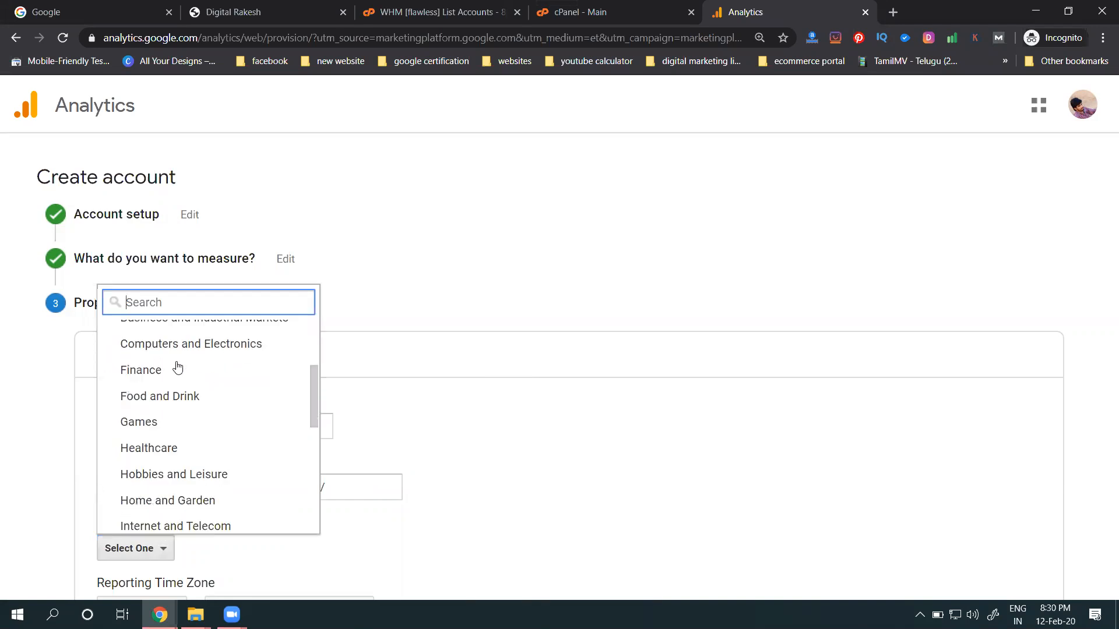
scroll(180, 386, "down", 1)
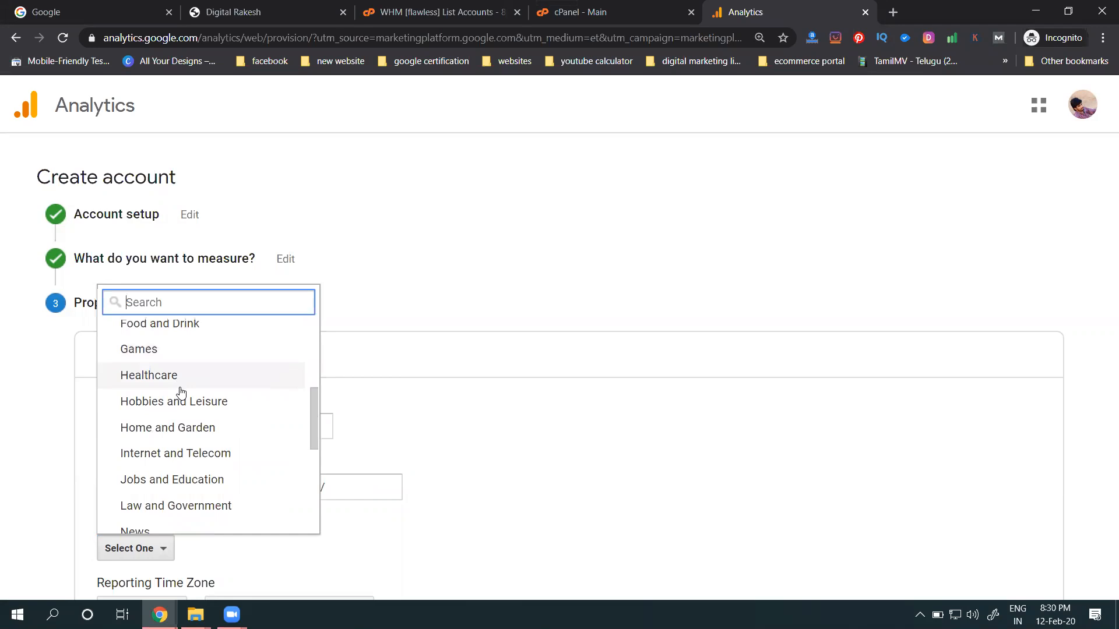
left_click(188, 488)
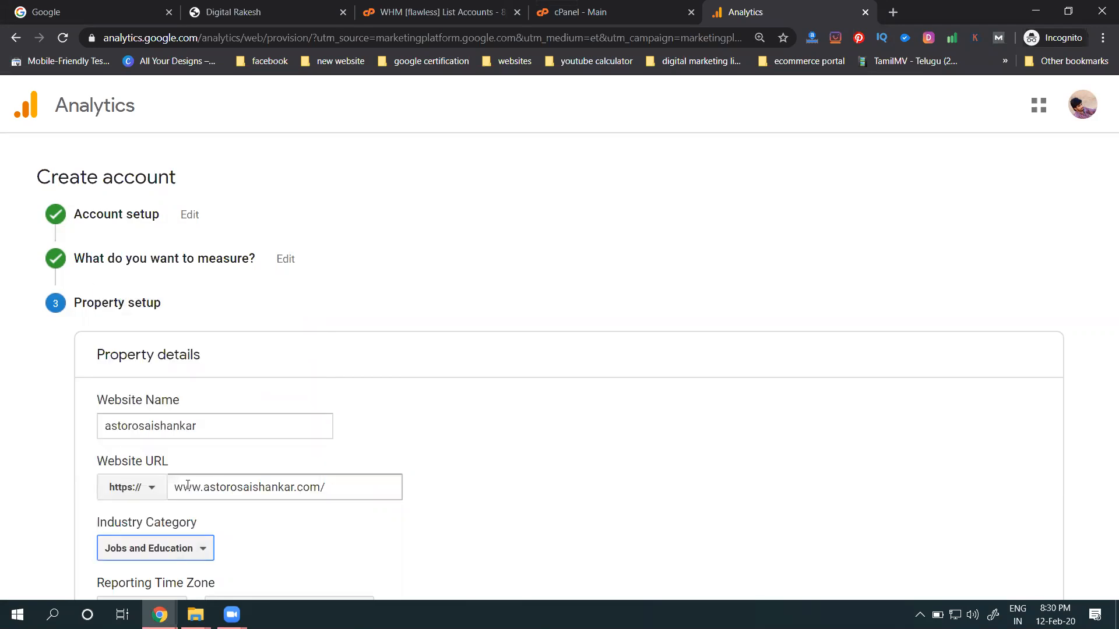
Step: Look through the available industry categories, keeping Jobs and Education as the choice
left_click(169, 547)
scroll(170, 475, "up", 4)
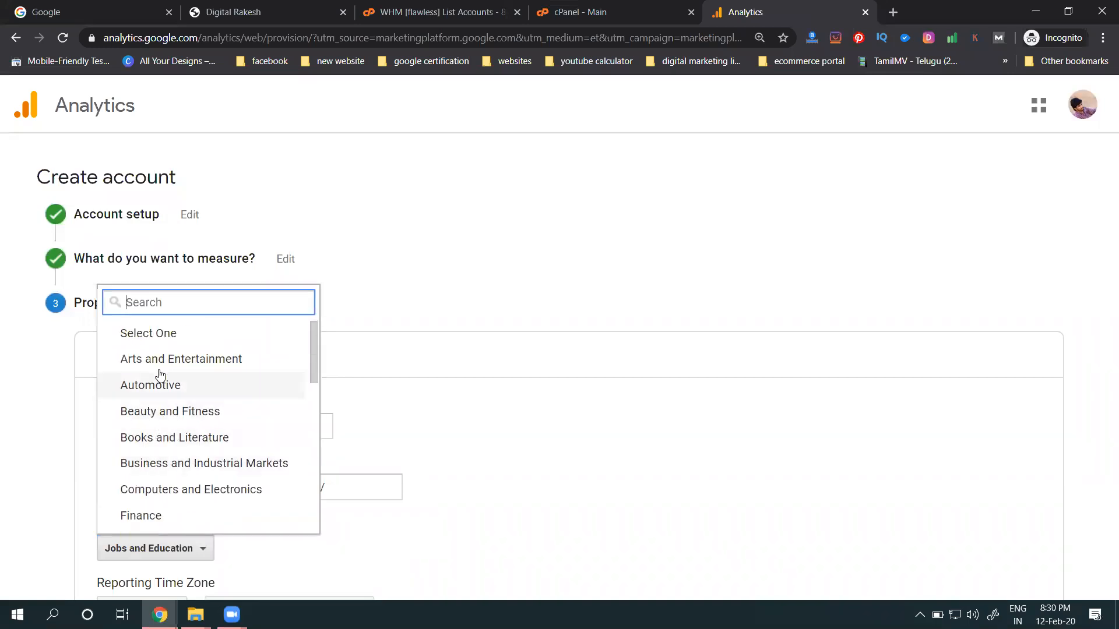
scroll(160, 375, "down", 8)
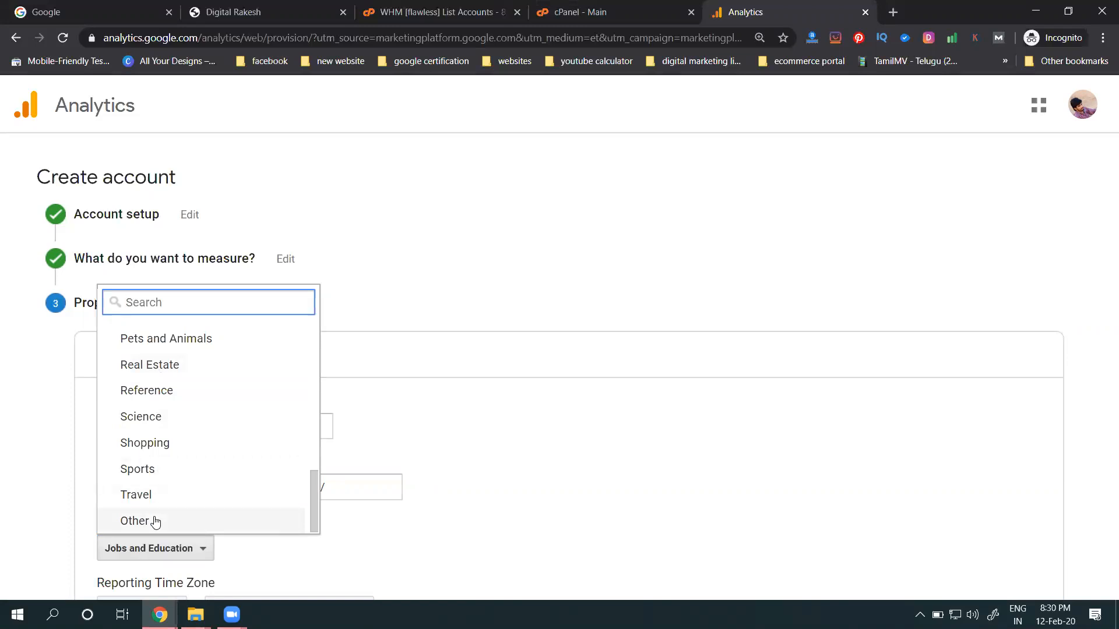
scroll(166, 495, "up", 6)
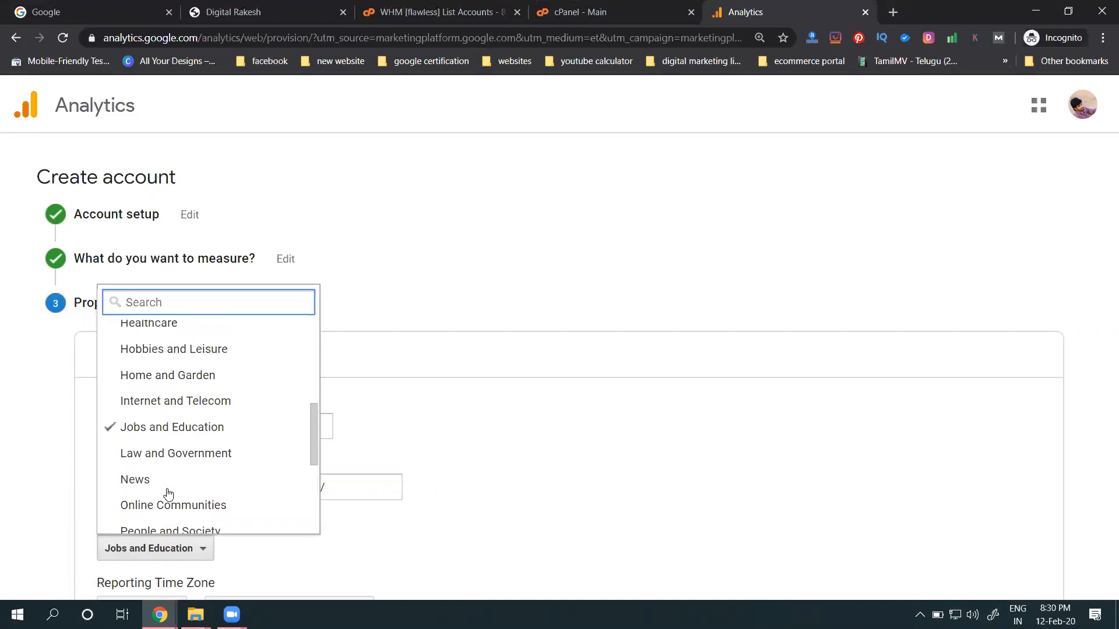
scroll(165, 492, "up", 2)
scroll(165, 497, "down", 3)
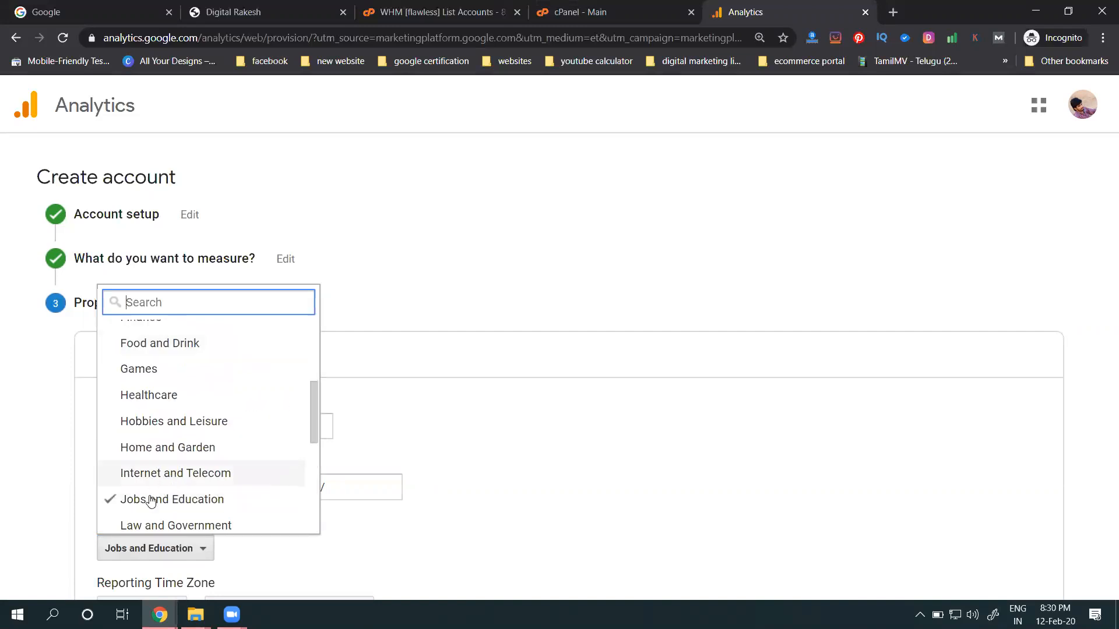
left_click(155, 501)
left_click(38, 439)
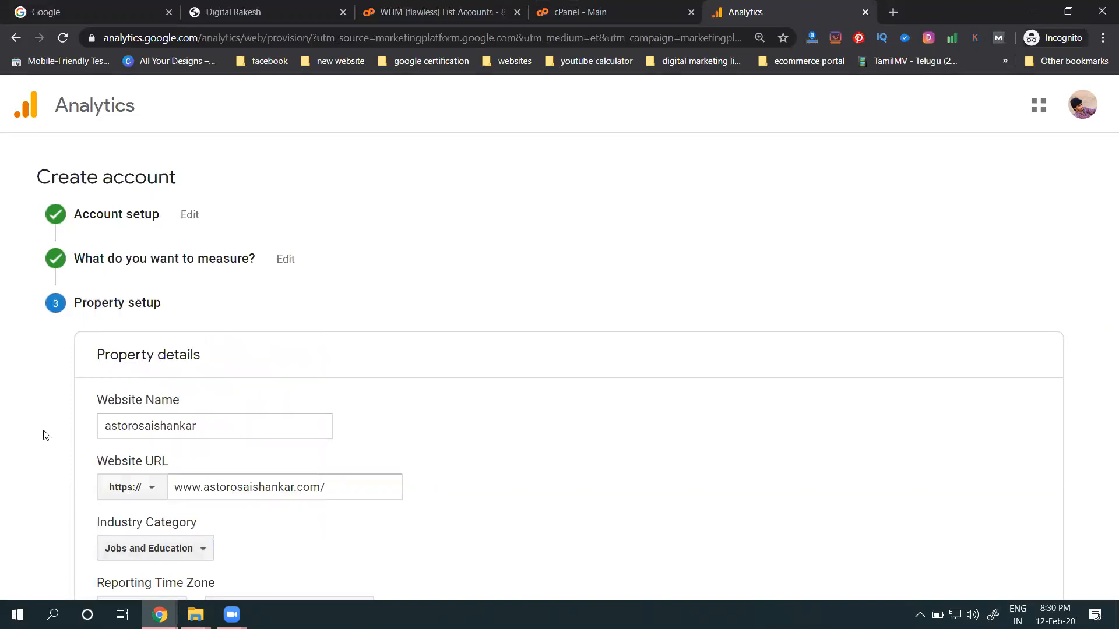
key("ctrl+minus")
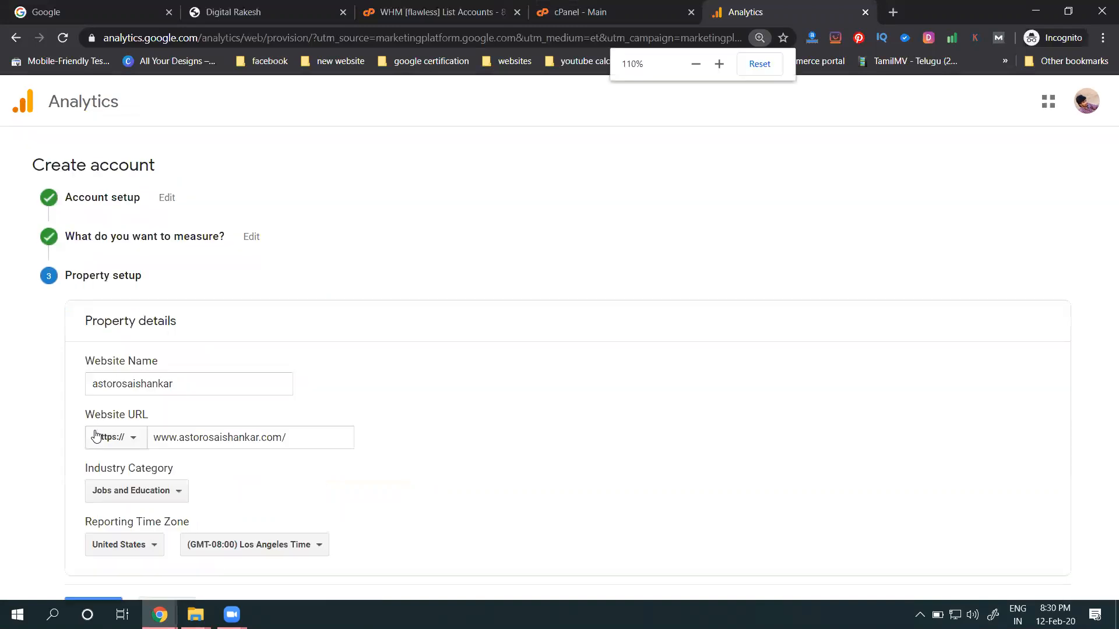
Step: Set the property's reporting time zone country to India and submit the property details to create it
left_click(123, 549)
type("india")
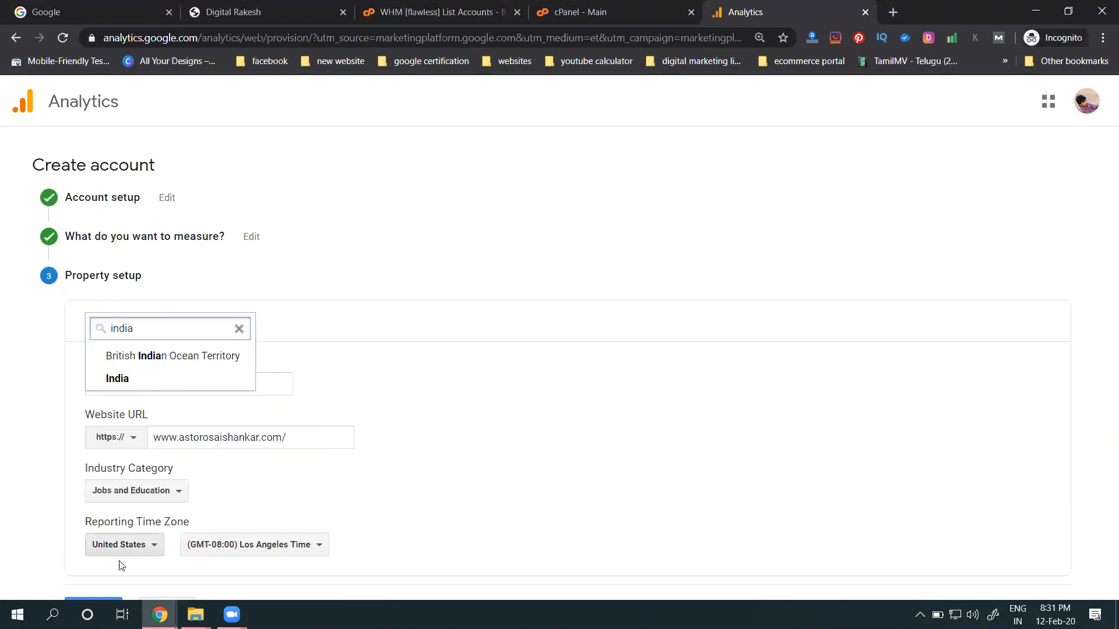
left_click(139, 380)
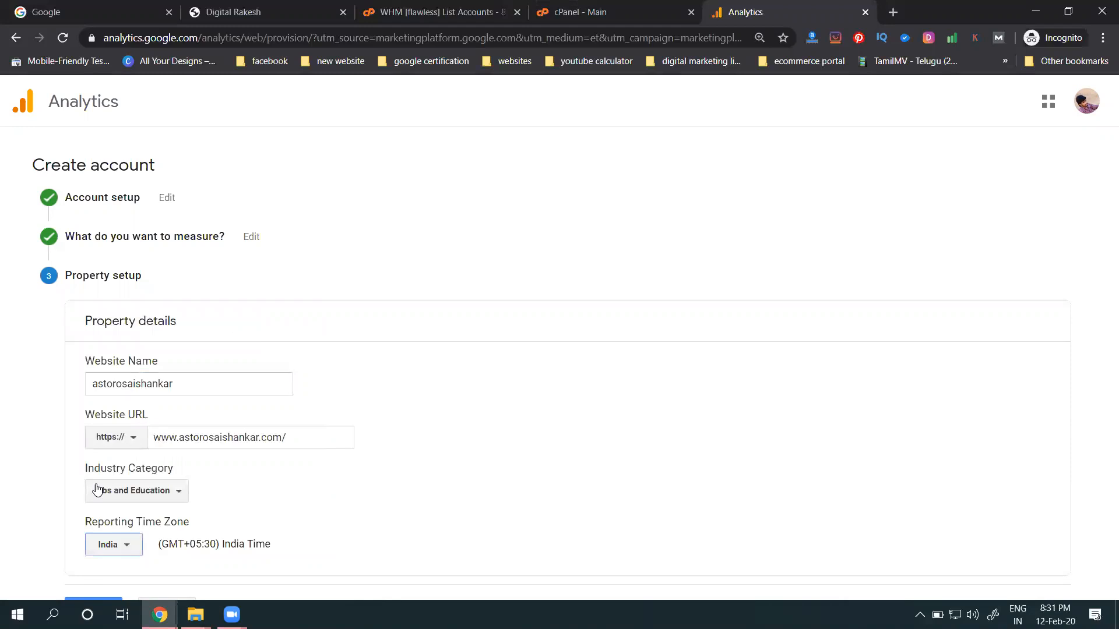
left_click(78, 599)
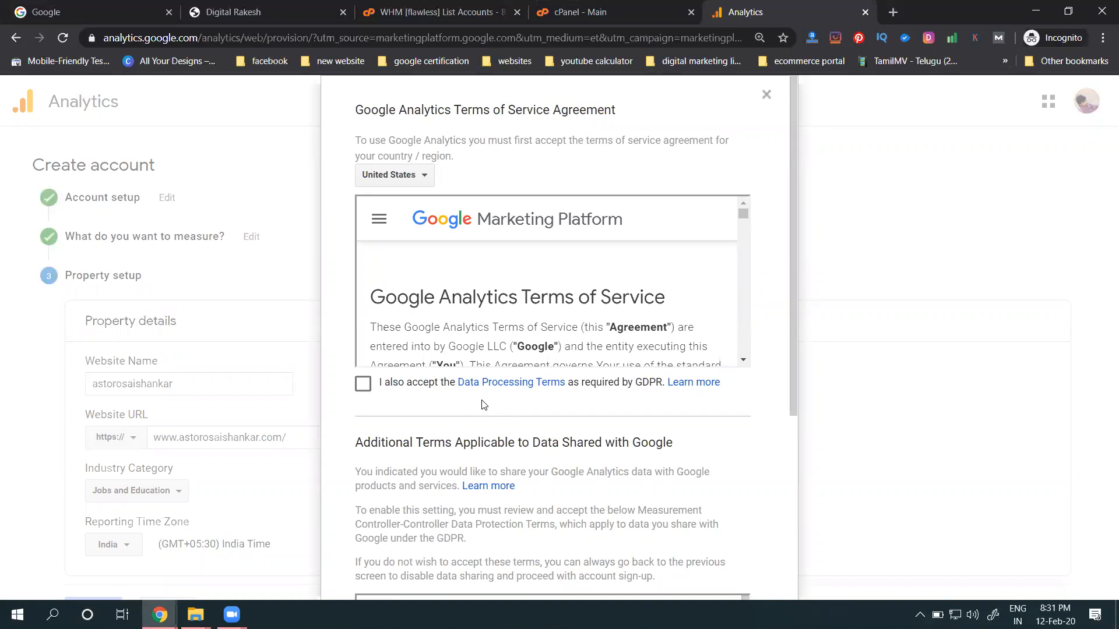
Step: Look over the Google Analytics Terms of Service Agreement and set its country or region to India
scroll(606, 255, "down", 5)
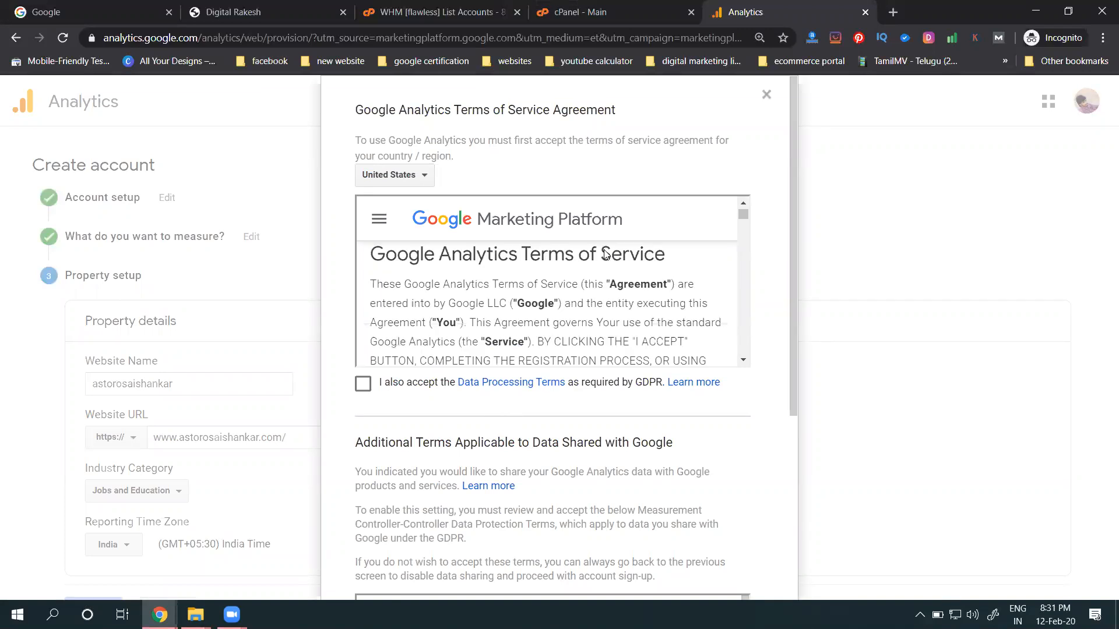
scroll(605, 255, "down", 3)
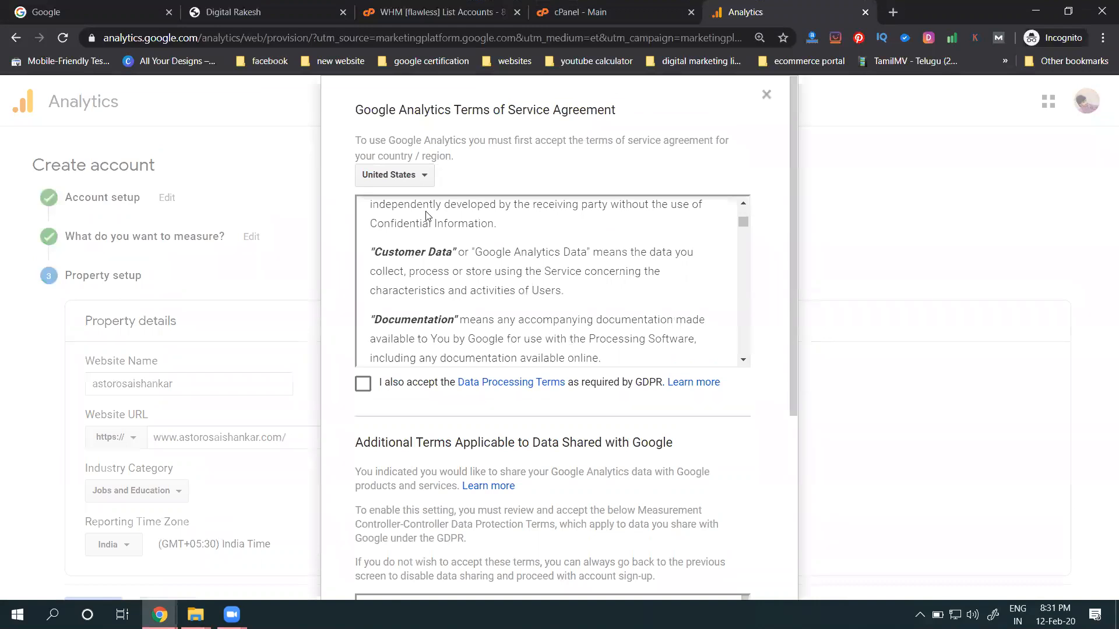
left_click(402, 181)
type("india")
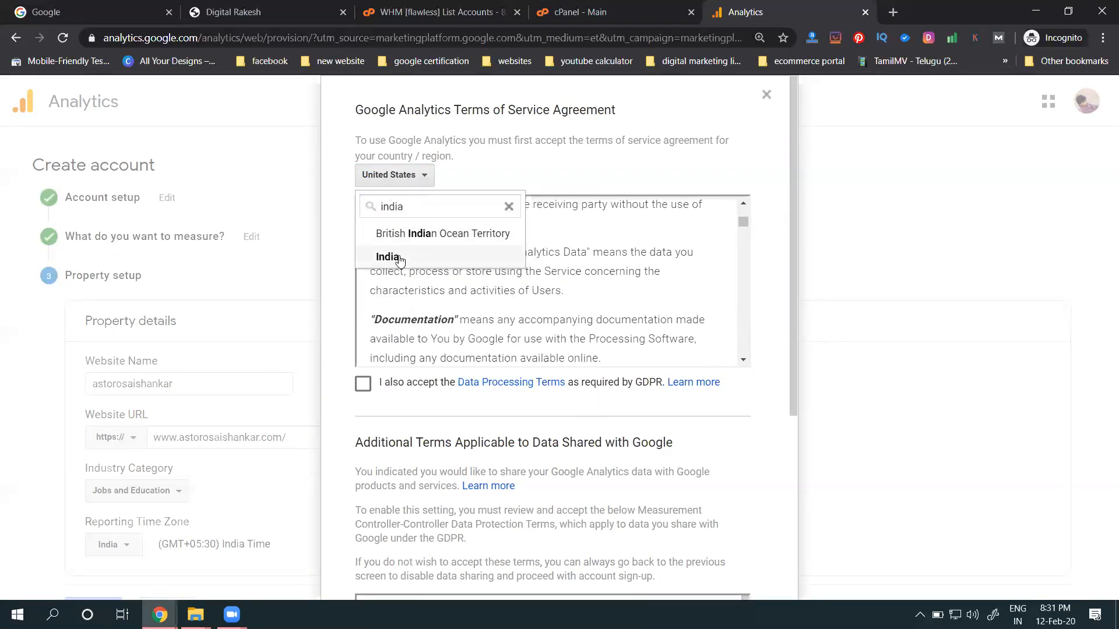
left_click(386, 256)
Step: Accept the Data Processing Terms and the Measurement Controller-Controller Data Protection Terms, and agree to the service agreement
left_click(362, 384)
scroll(727, 345, "down", 4)
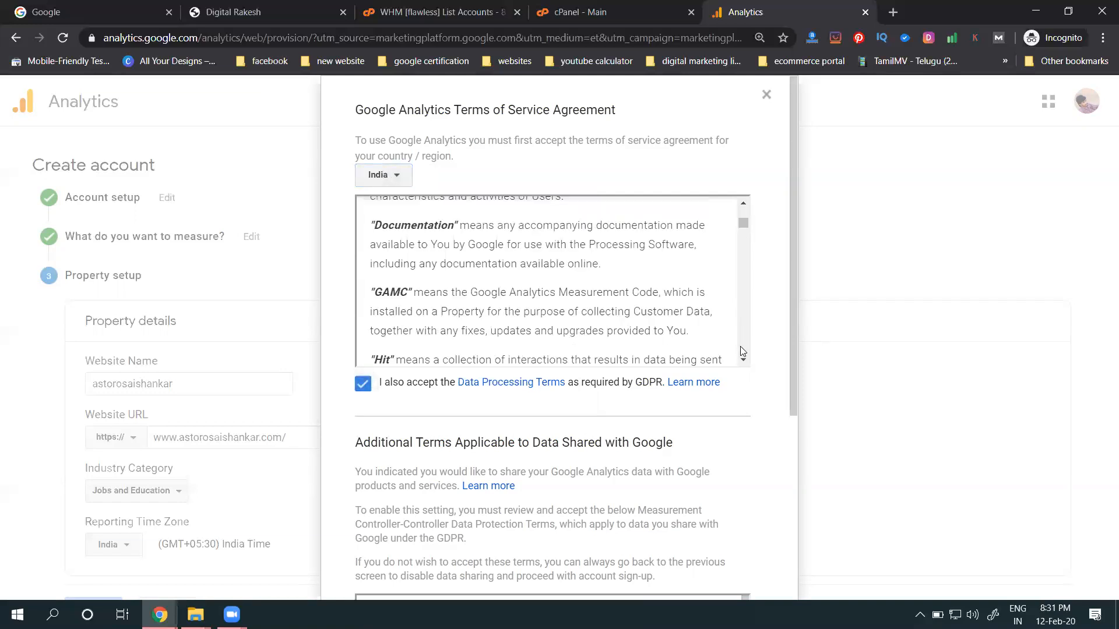
scroll(769, 356, "down", 5)
left_click(358, 508)
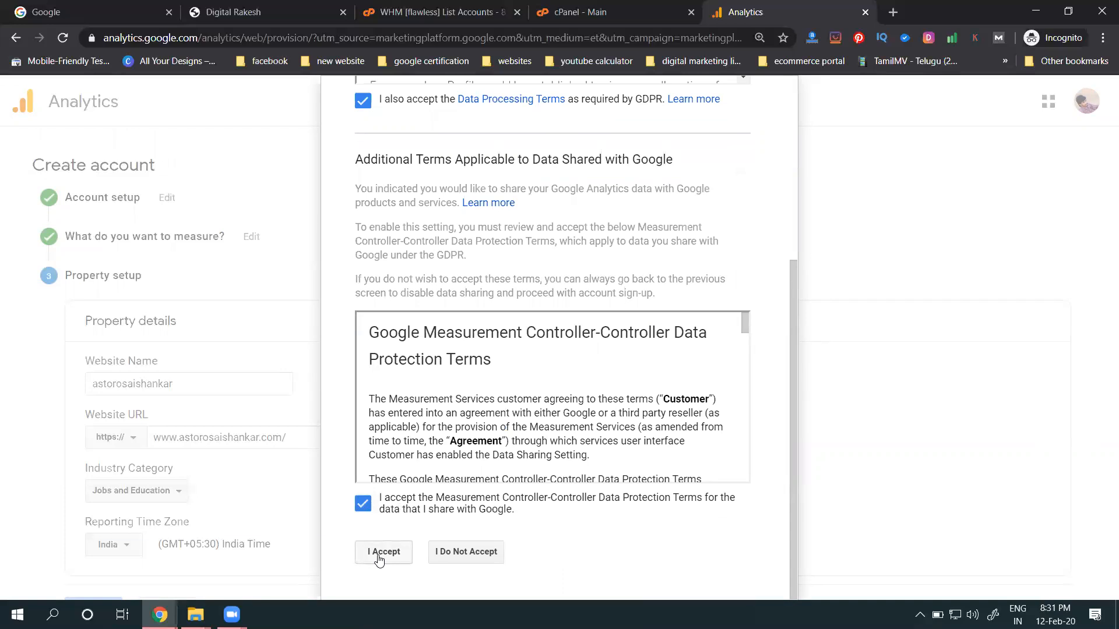
left_click(380, 559)
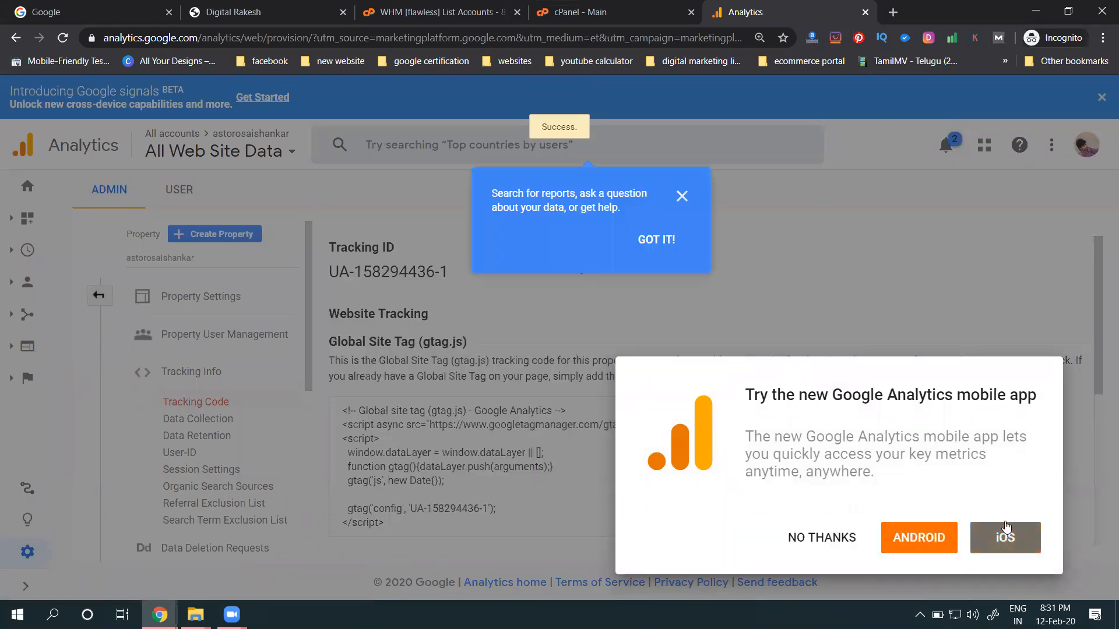
Step: Decline the mobile app offer, select the Global Site Tag snippet, and dismiss the search tip
left_click(822, 537)
left_click(390, 437)
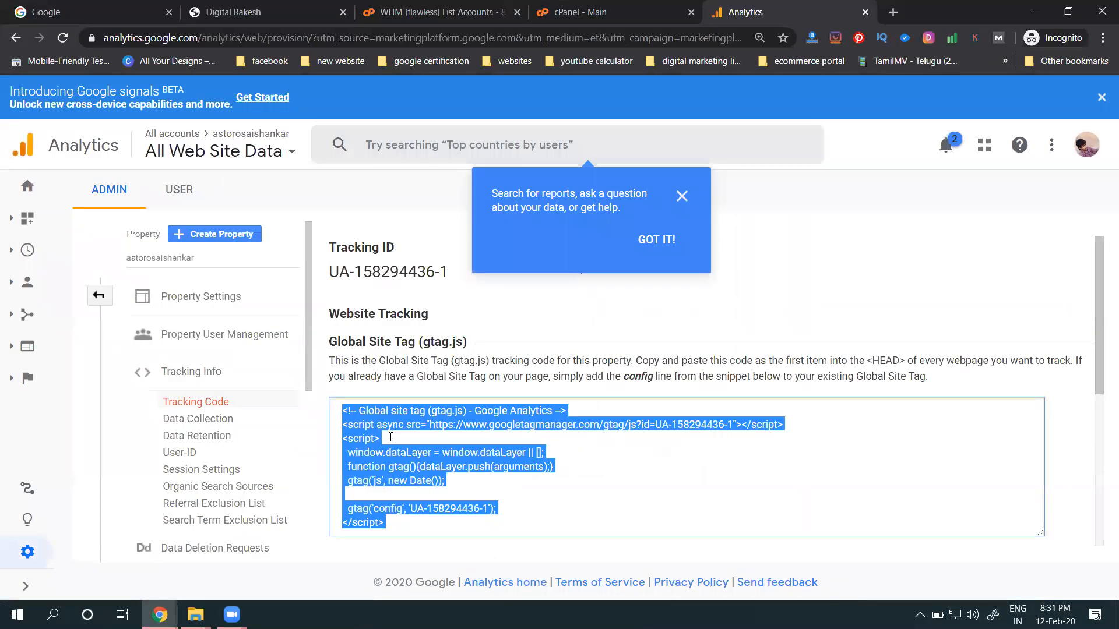
left_click(657, 241)
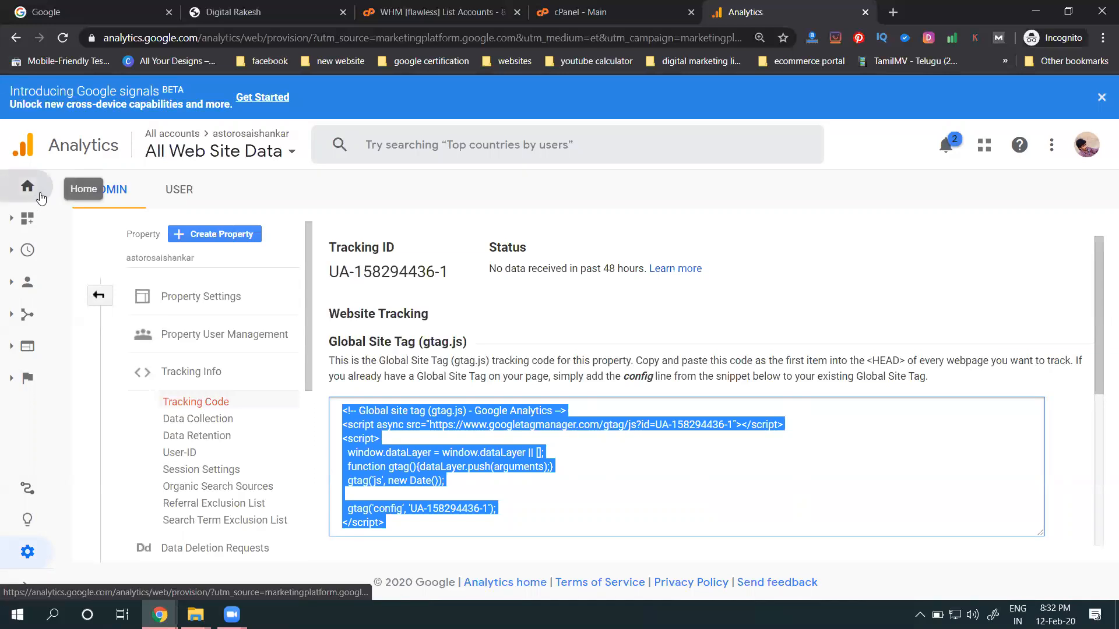
Step: View the Analytics home page, and return through the property's admin settings to its tracking code, selecting the snippet
left_click(41, 198)
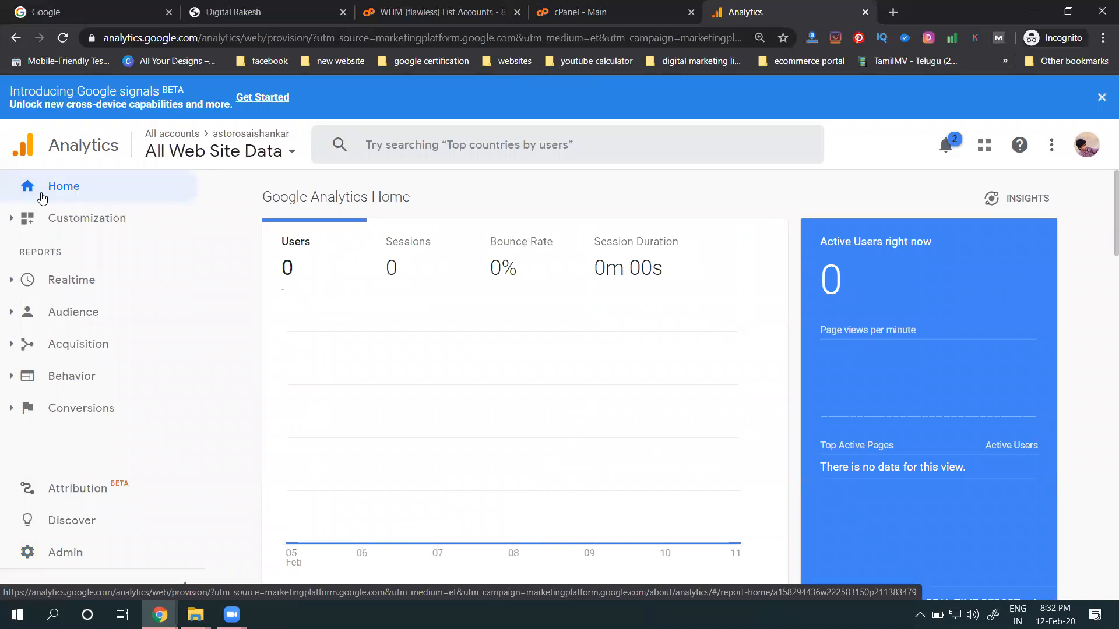
left_click(67, 564)
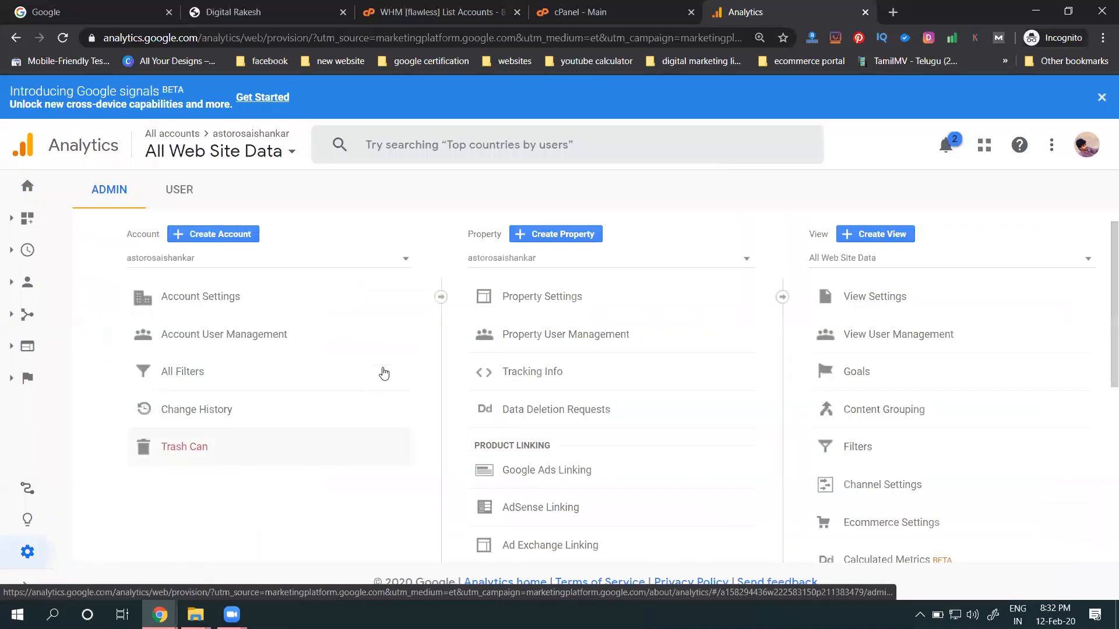
left_click(536, 376)
left_click(538, 400)
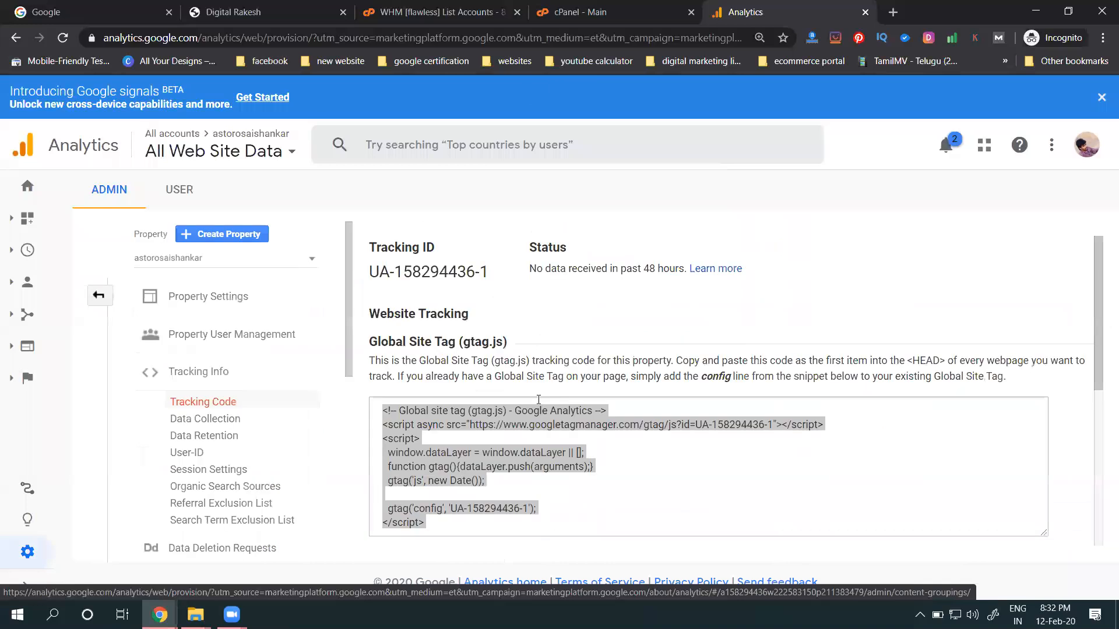
left_click(550, 443)
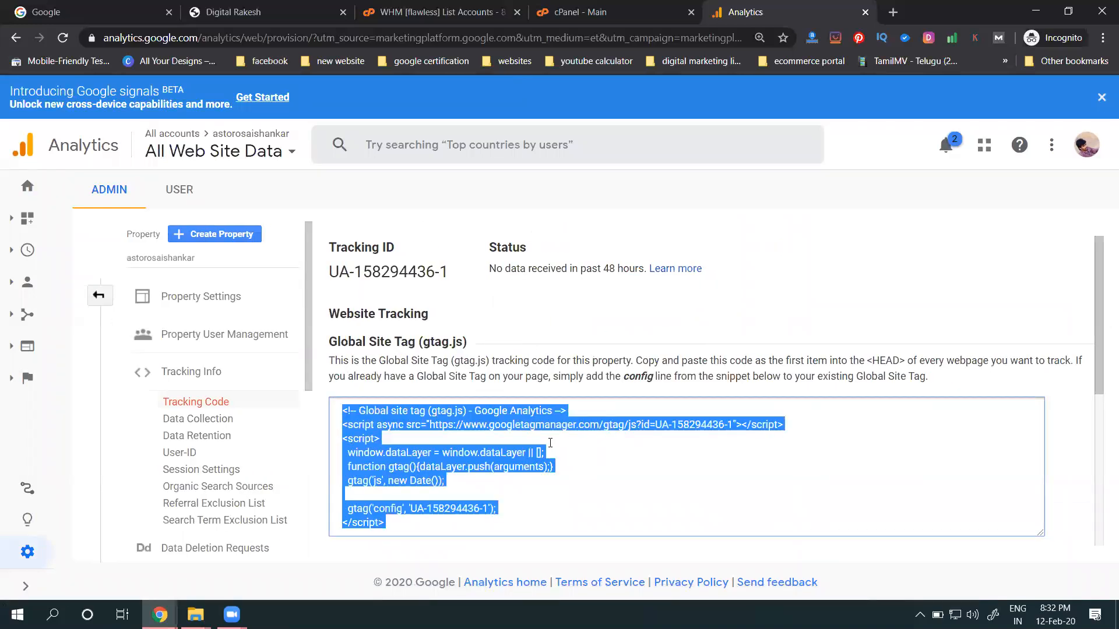
Step: Reopen the property's Tracking Code page from the admin overview and copy the whole Global Site Tag snippet
left_click(20, 563)
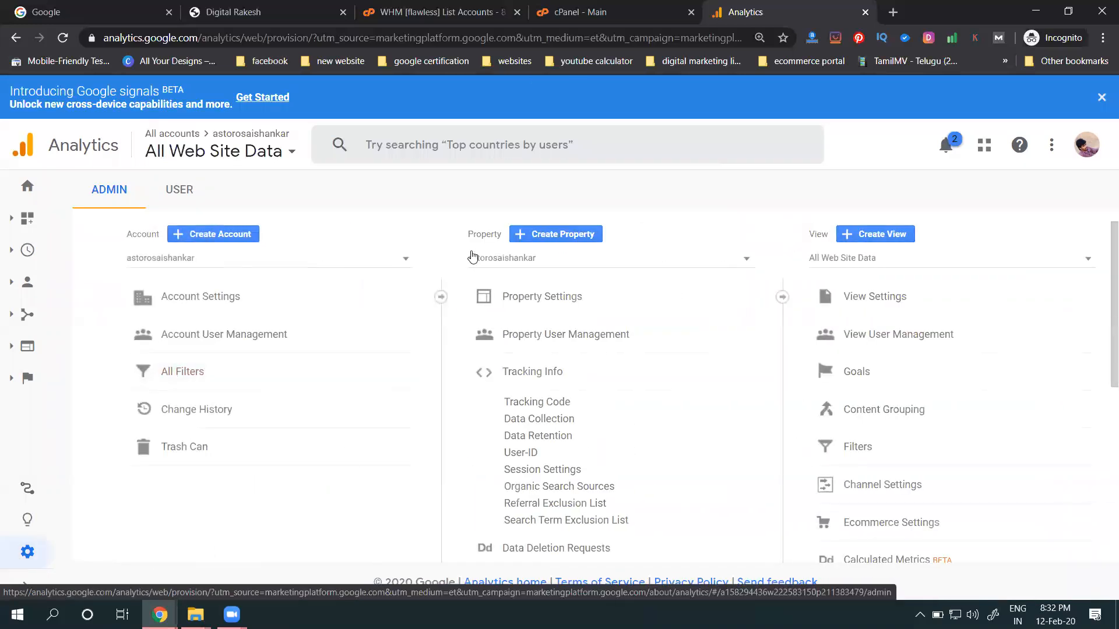
left_click(528, 402)
left_click(502, 417)
right_click(501, 418)
left_click(529, 429)
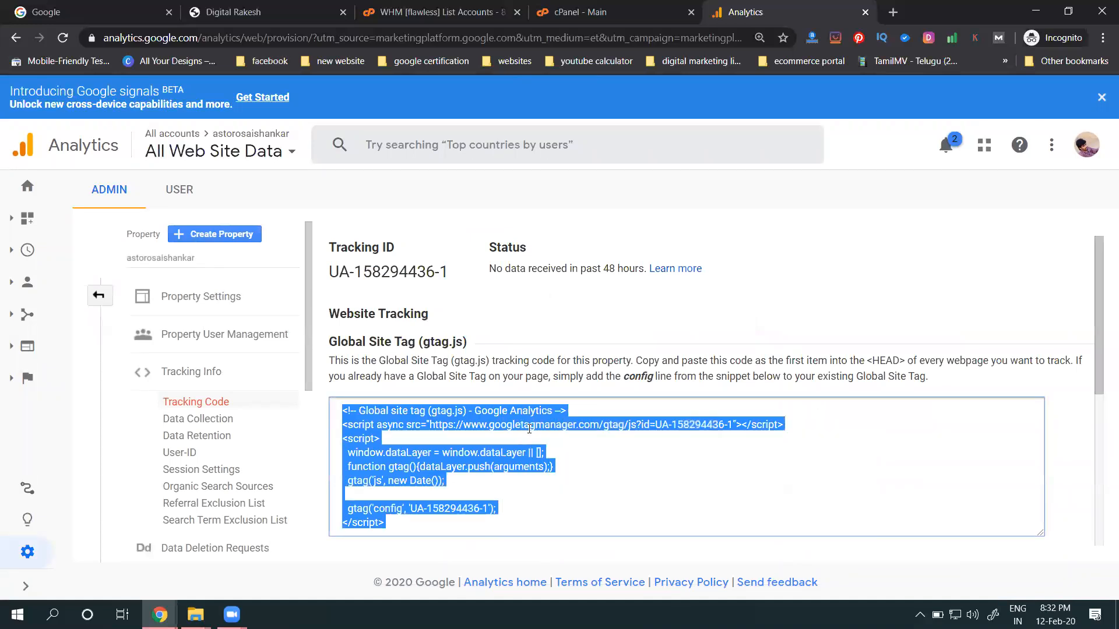
Step: Switch to cPanel, open the public_html folder in File Manager, and open index.html for editing
left_click(610, 7)
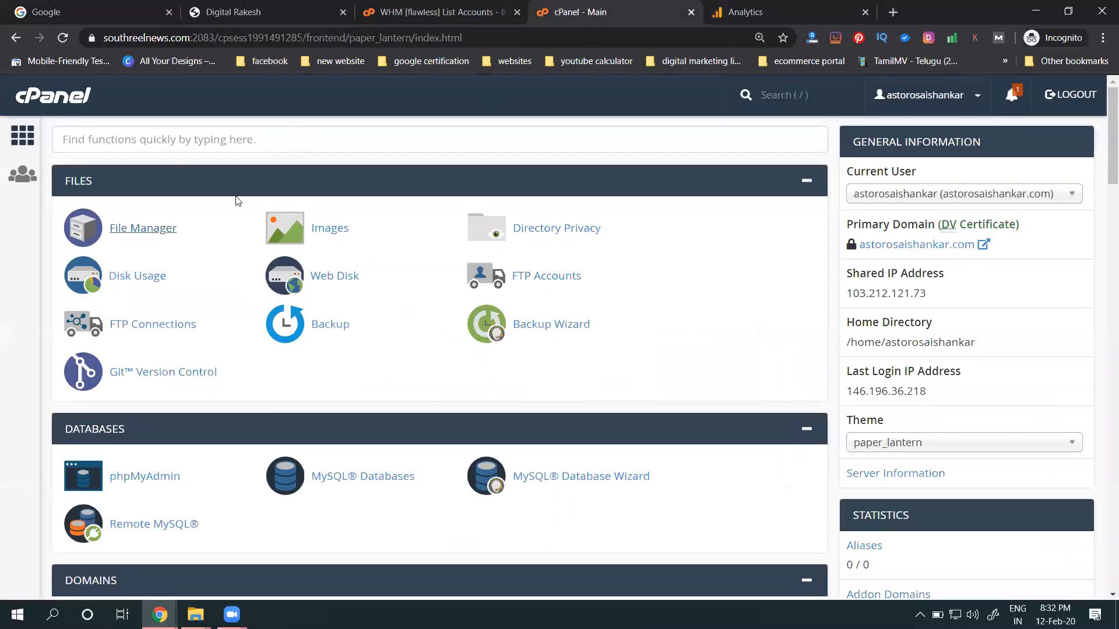
left_click(143, 229)
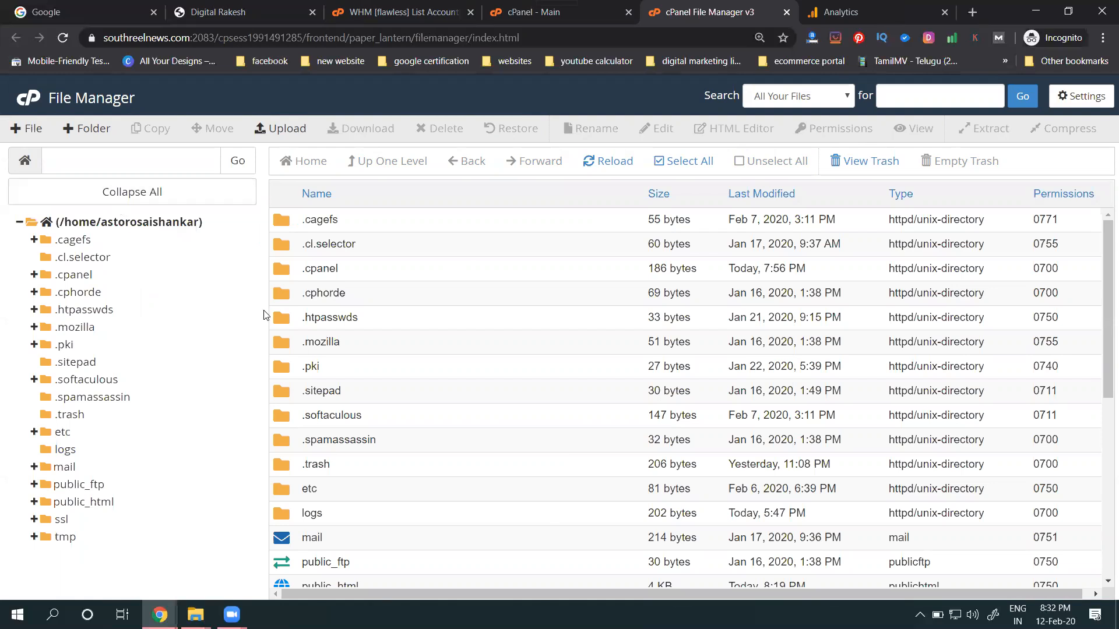
scroll(408, 373, "down", 3)
double_click(433, 363)
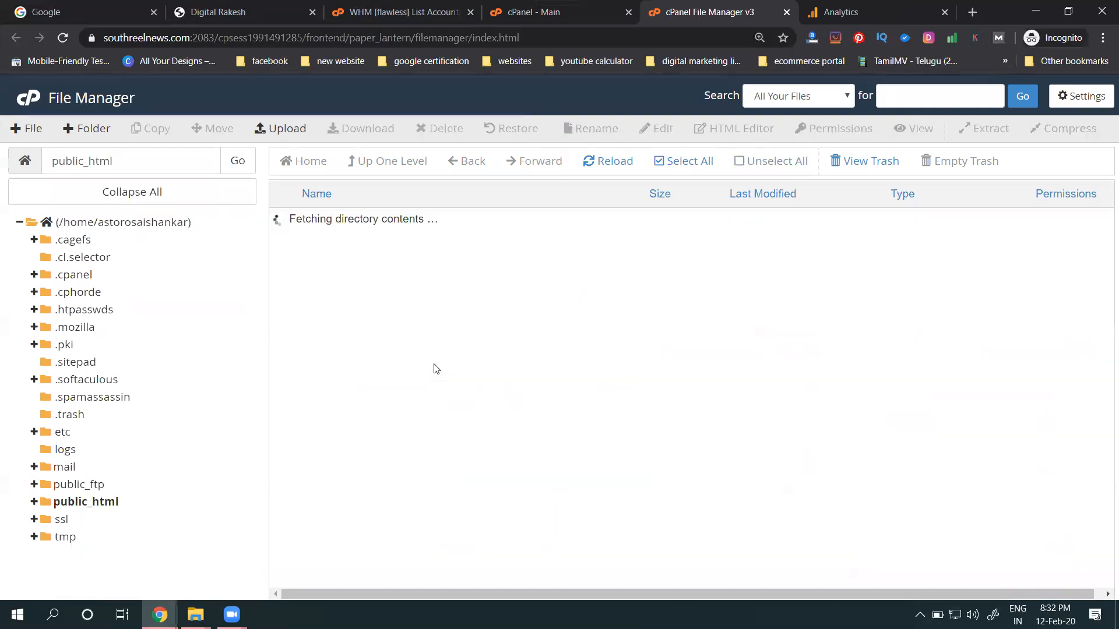
scroll(400, 404, "down", 1)
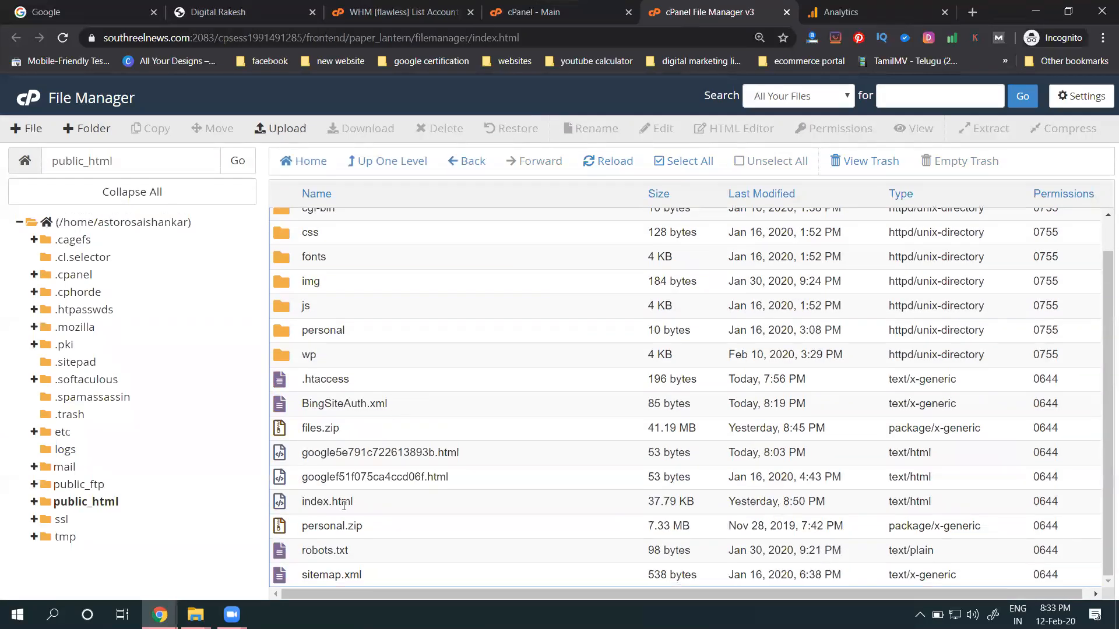
right_click(345, 501)
left_click(376, 418)
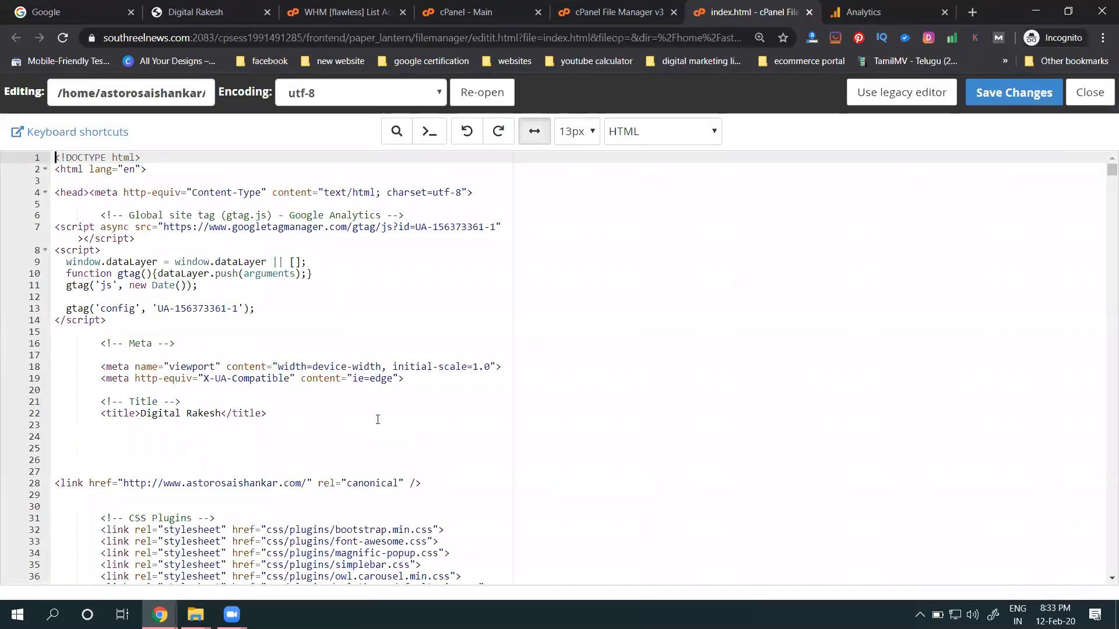
Step: Insert two line breaks right after the opening head tag in index.html
left_click(89, 194)
key("Return")
key("Return")
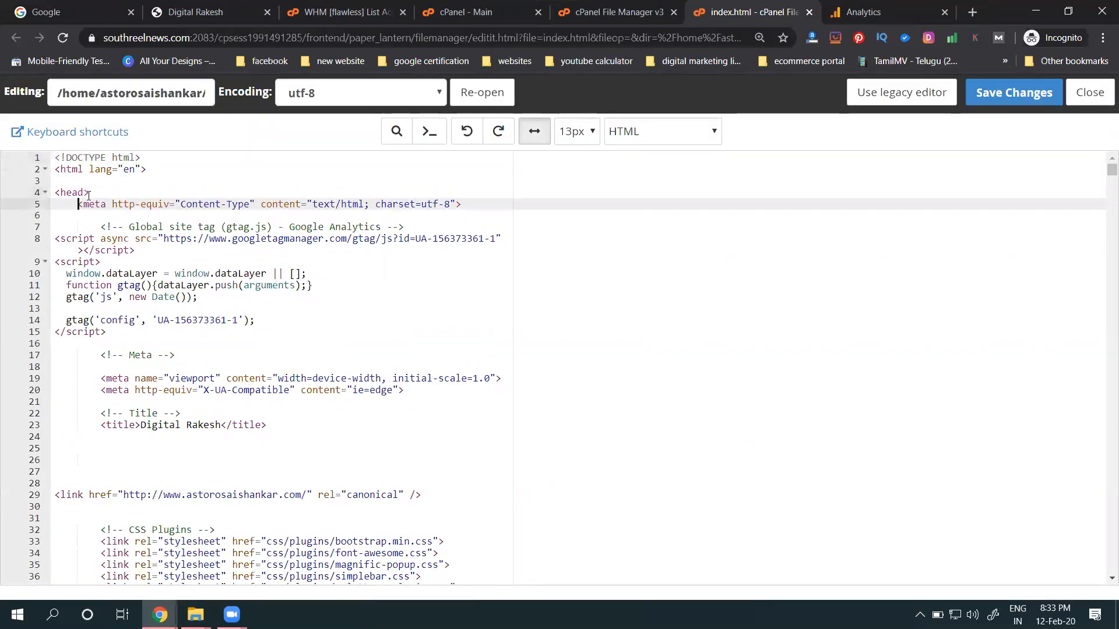
Step: Paste the copied Global Site Tag snippet into the blank lines below the page title in index.html and save the file
scroll(115, 356, "down", 5)
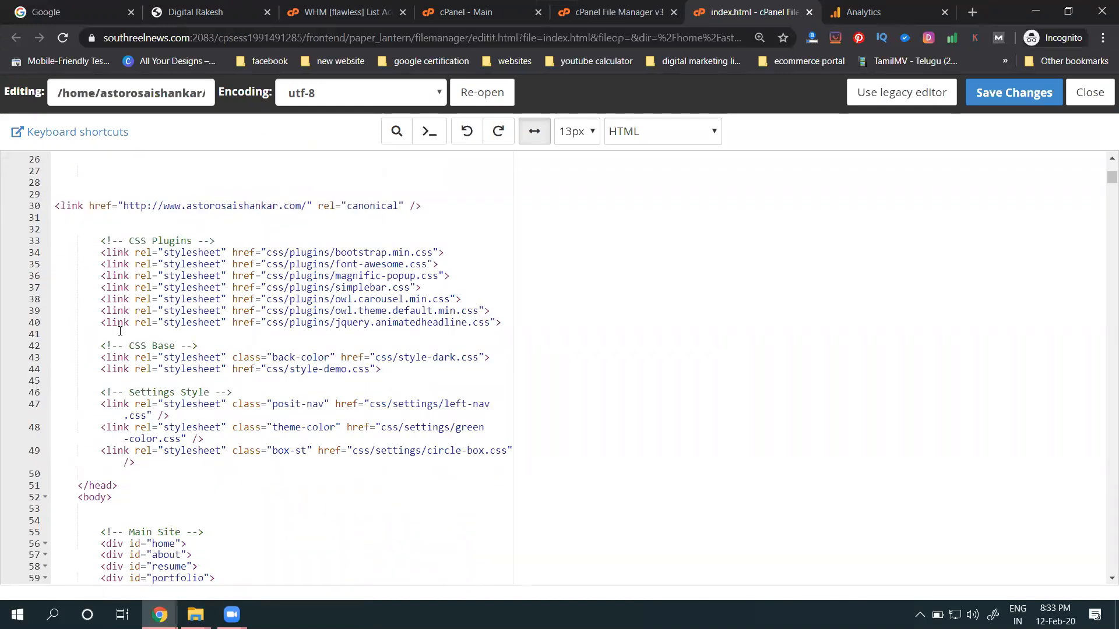
scroll(119, 324, "up", 2)
left_click(117, 297)
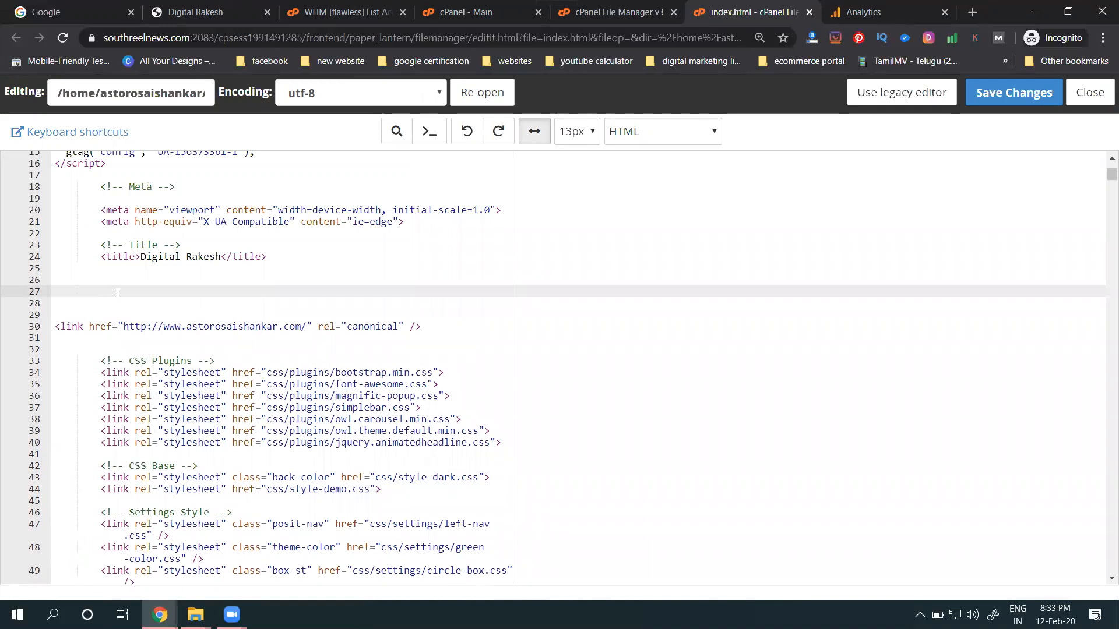
key("ctrl+v")
left_click(999, 94)
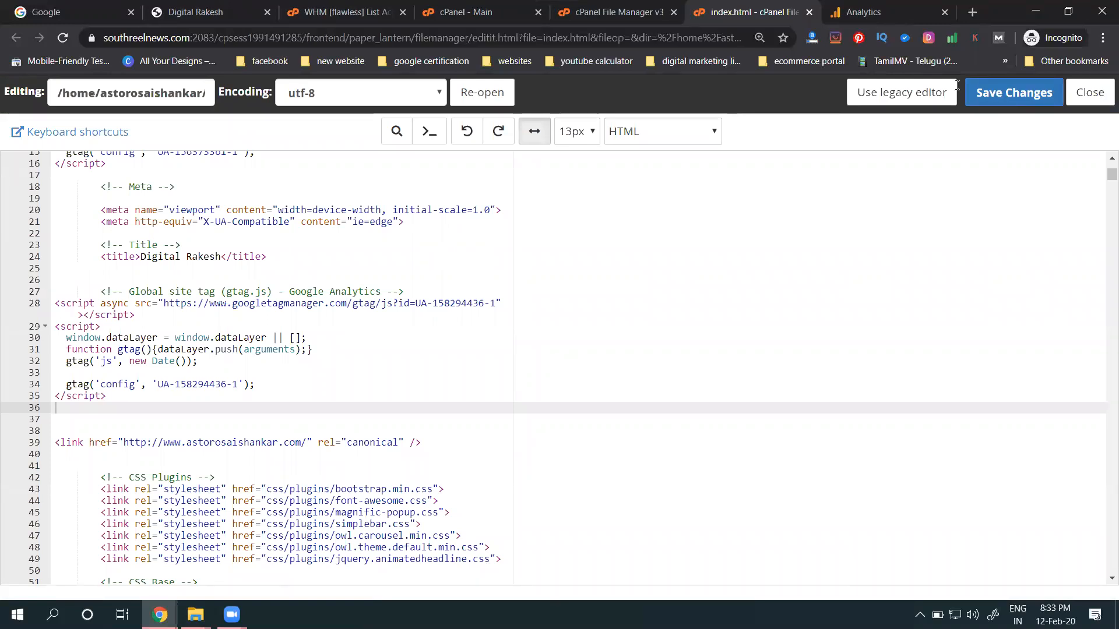
Step: Switch back to Google Analytics and check the active users in the Realtime Overview report
left_click(891, 7)
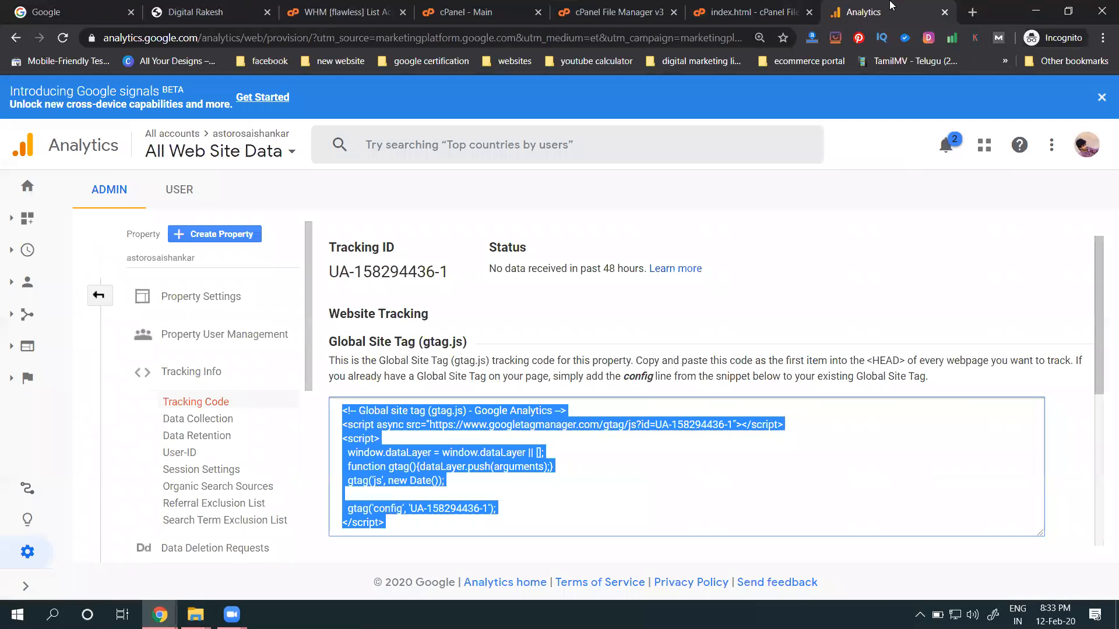
scroll(757, 252, "down", 5)
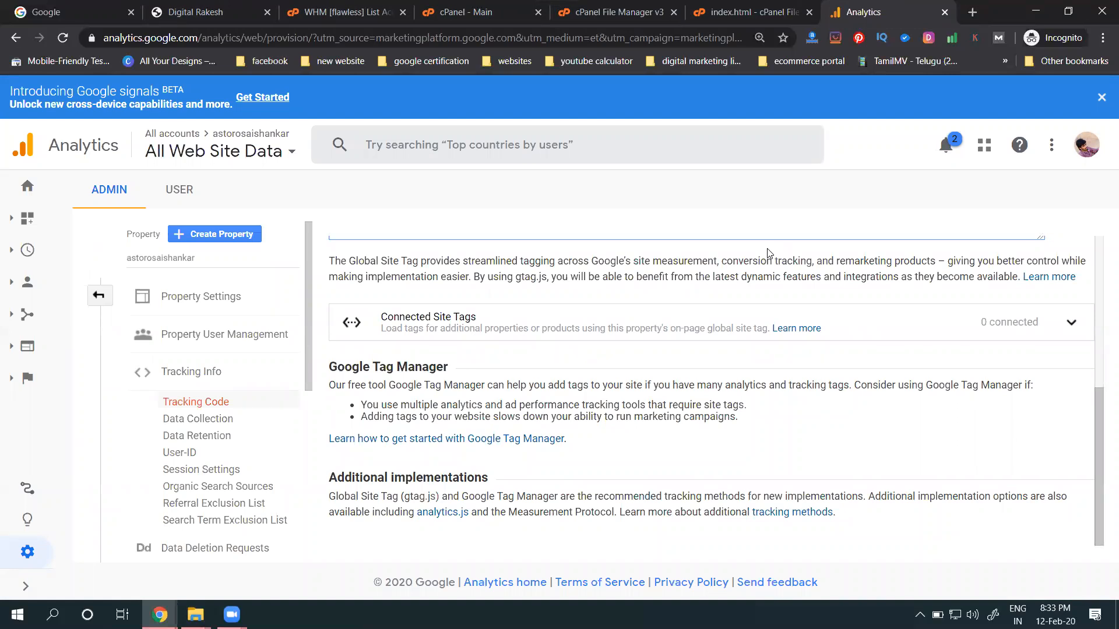
left_click(26, 250)
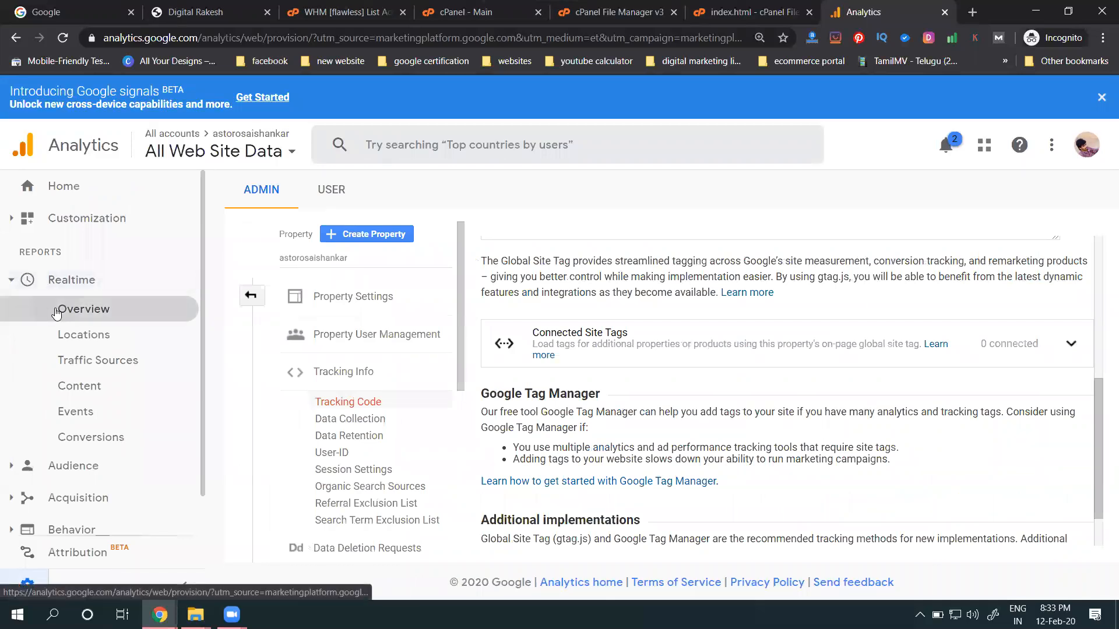
left_click(55, 310)
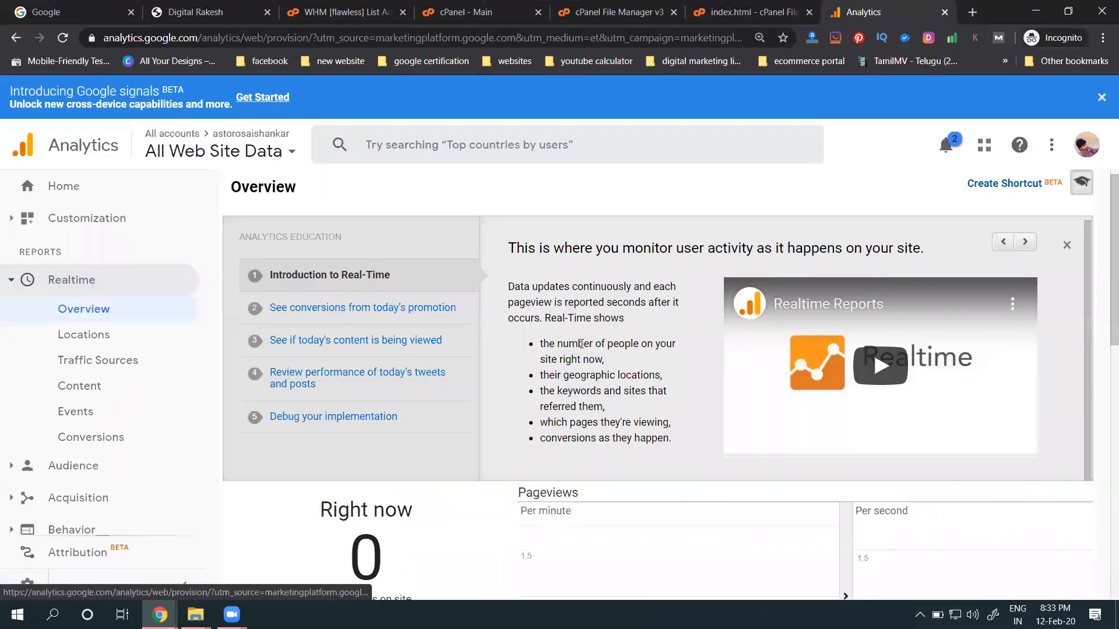
scroll(391, 436, "down", 3)
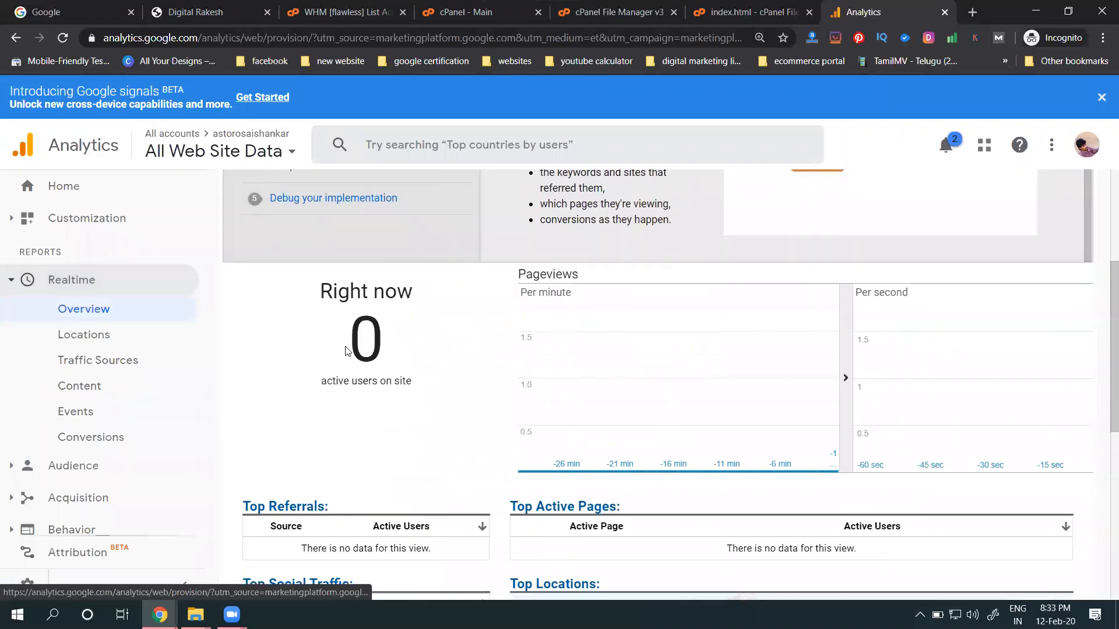
Step: Switch to the astorosaishankar.com page and browse its Resume, Portfolio and About sections to generate live traffic
left_click(191, 10)
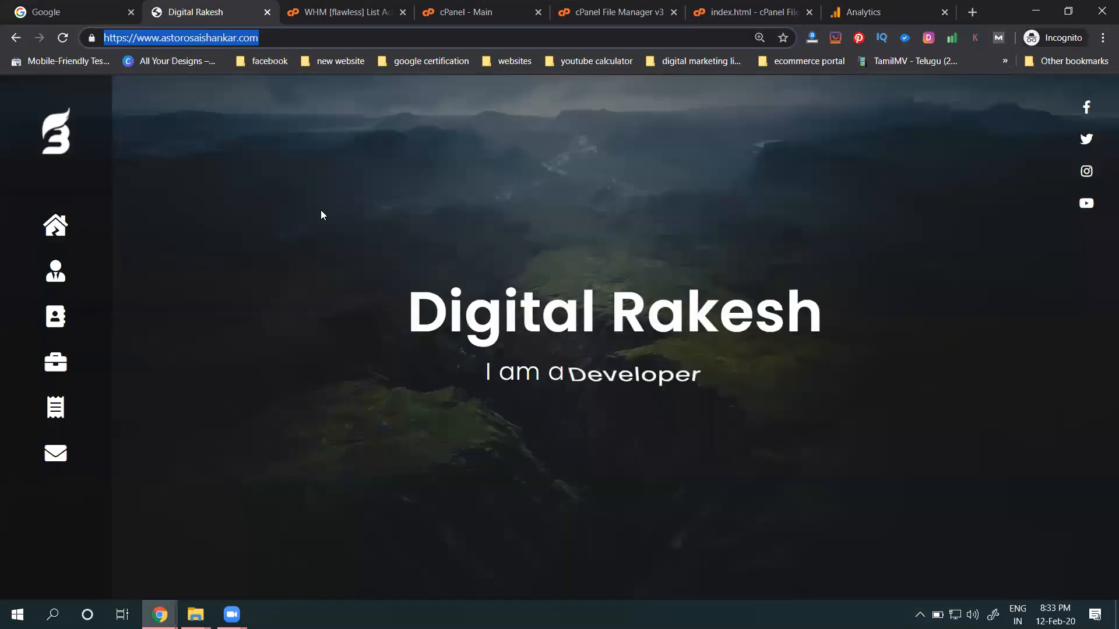
left_click(67, 321)
scroll(332, 294, "down", 10)
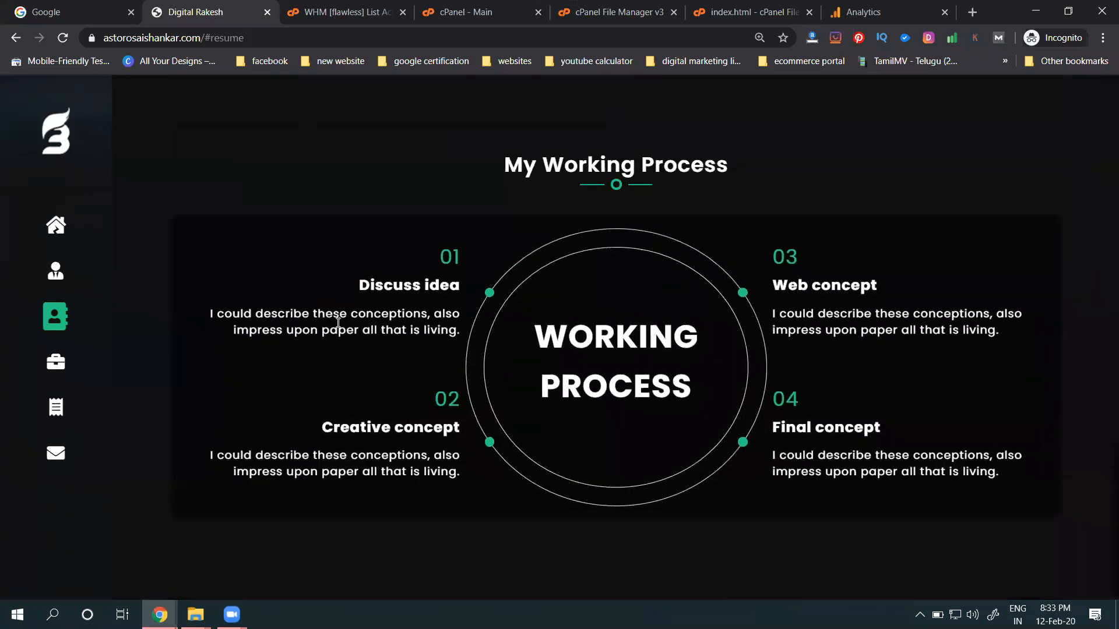
scroll(338, 322, "up", 5)
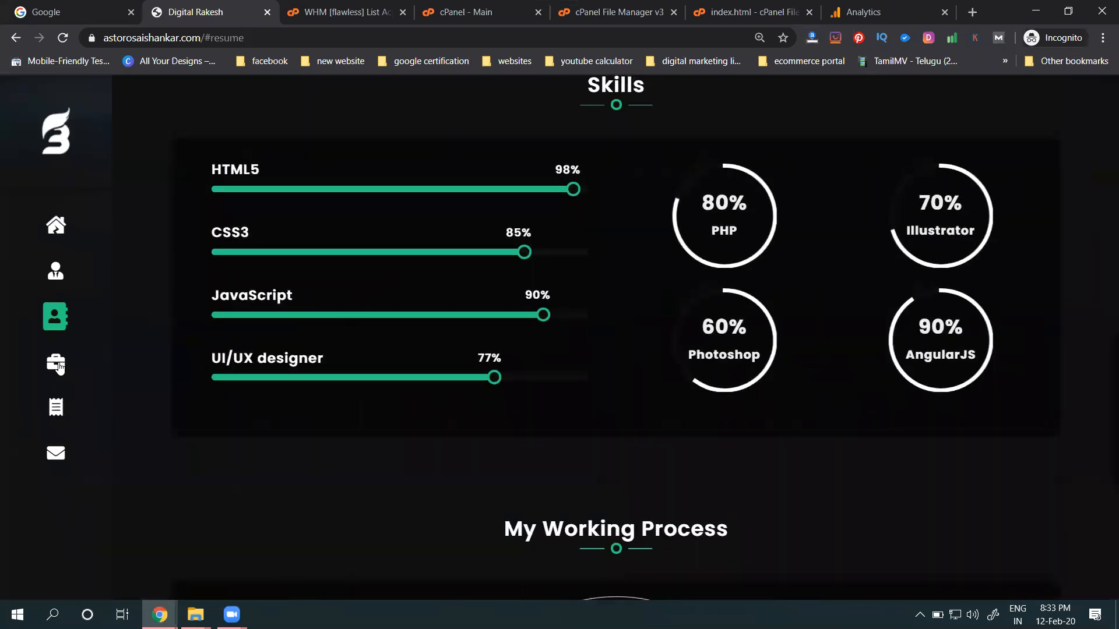
left_click(57, 364)
scroll(382, 309, "down", 5)
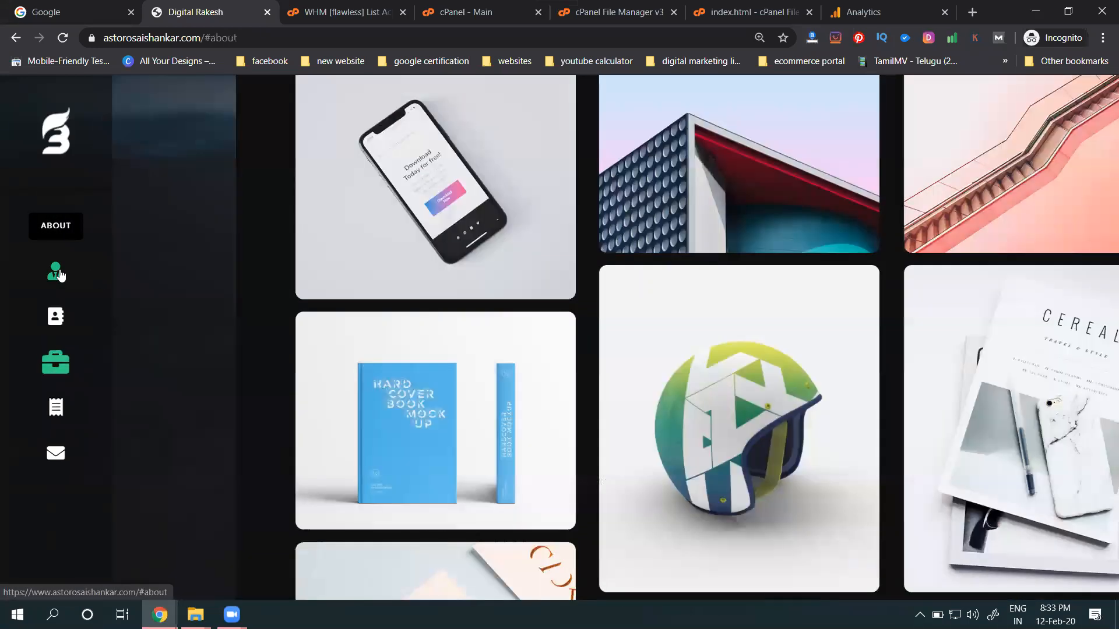
left_click(56, 271)
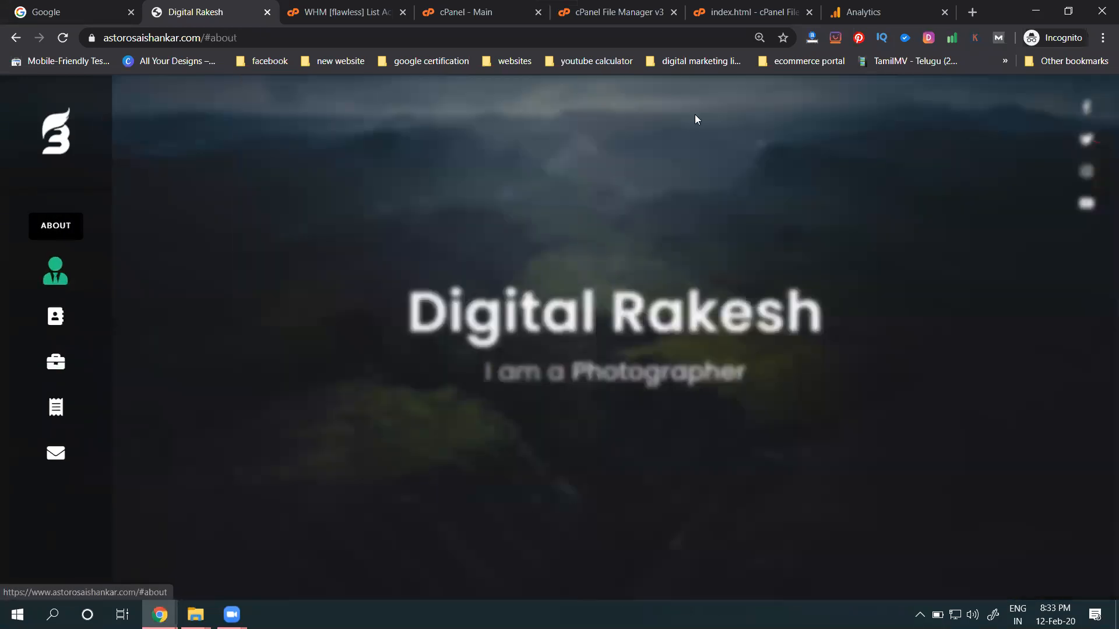
Step: Return to Google Analytics and check the active users and the Top Locations map marker in the Realtime Overview
left_click(840, 12)
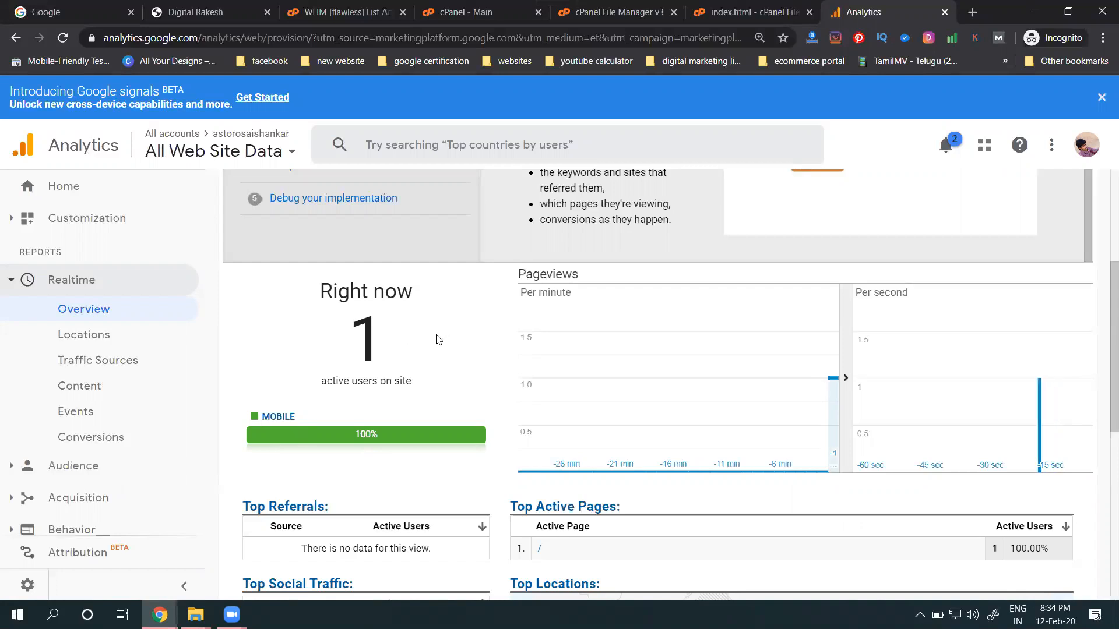
scroll(607, 327, "down", 5)
mouse_move(750, 500)
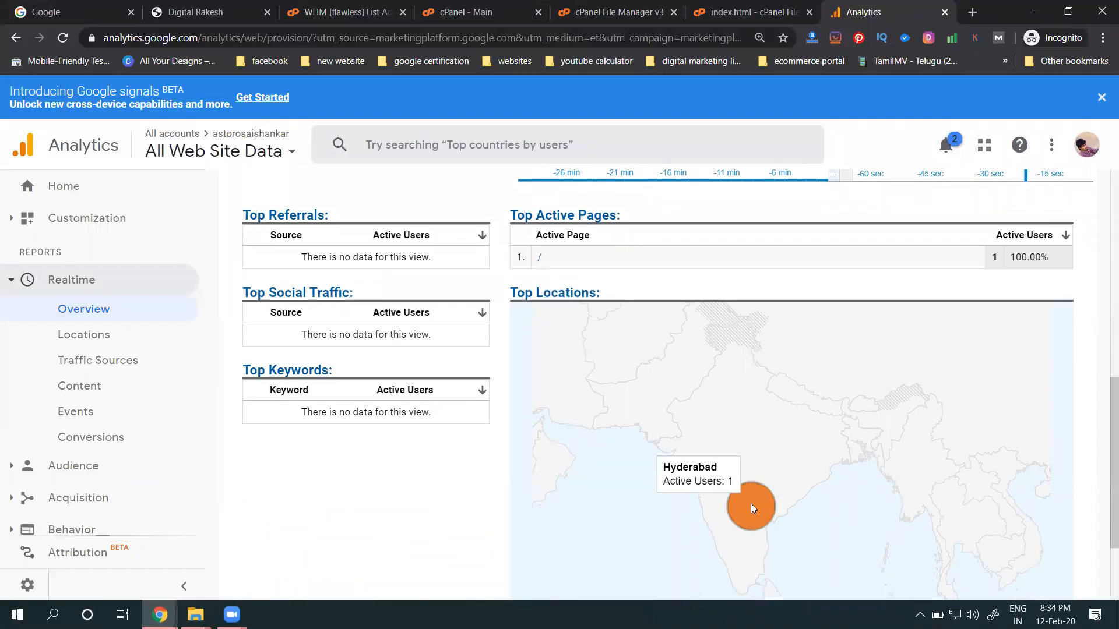
Step: Switch back to the website and look through its About section, interests and testimonials
left_click(195, 12)
scroll(302, 297, "down", 10)
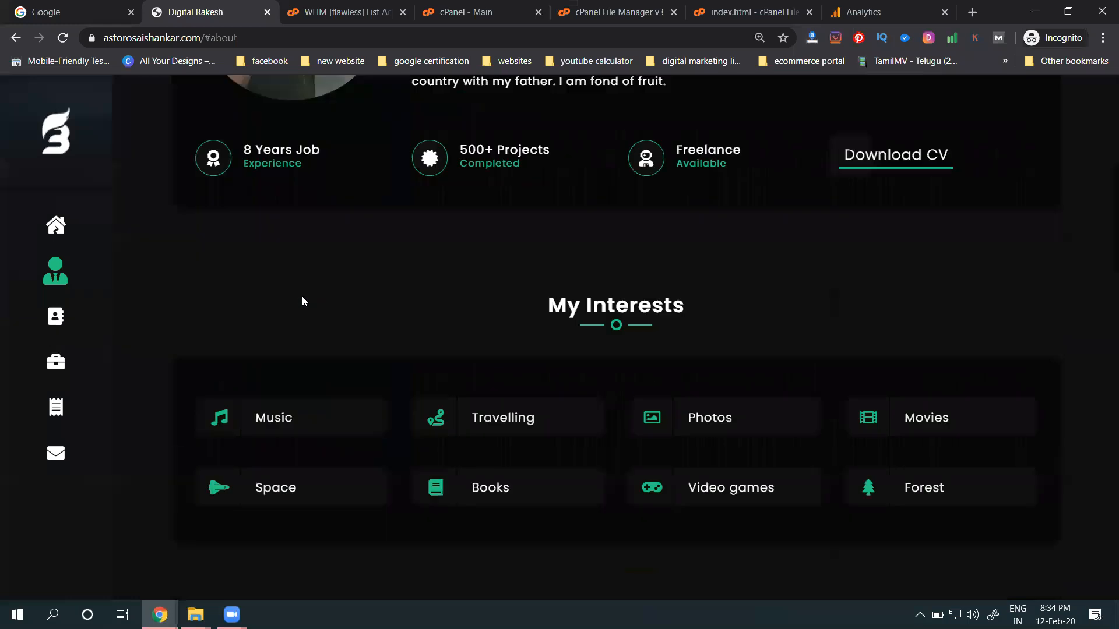
scroll(302, 297, "down", 18)
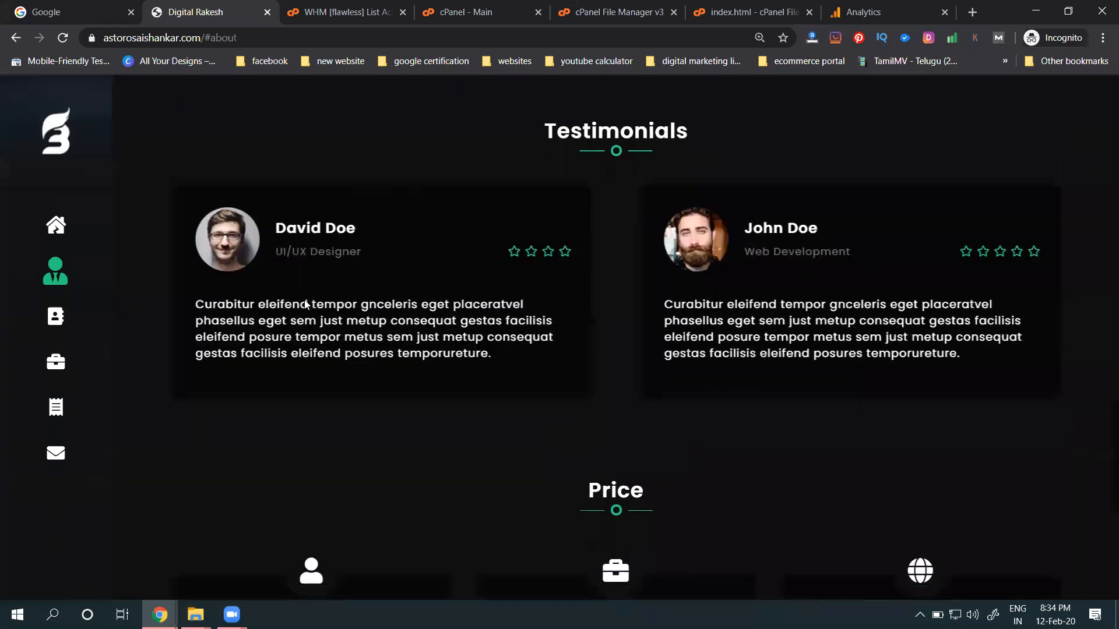
scroll(304, 300, "up", 20)
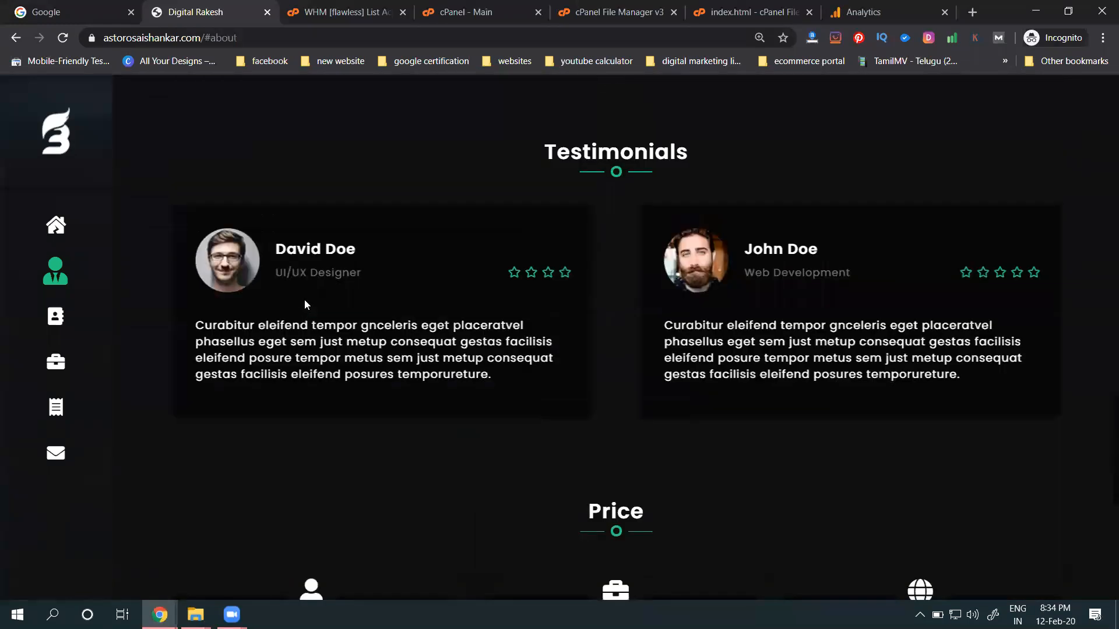
scroll(304, 299, "up", 6)
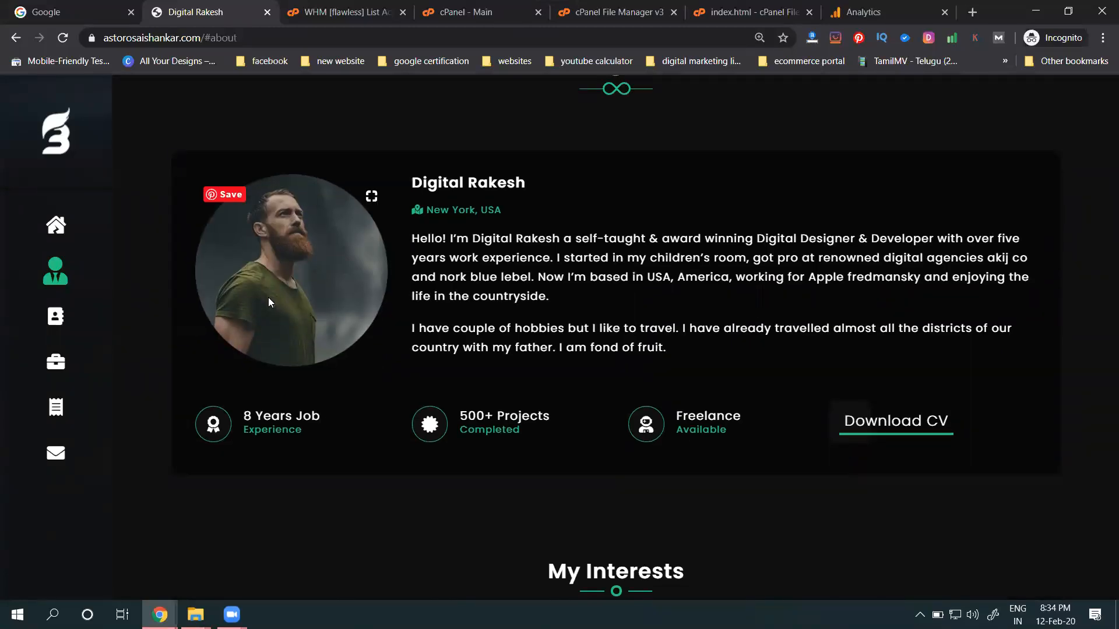
Step: View the website's page source, search it for "ua-", and copy the ID number from the gtag config line
key("ctrl+u")
key("ctrl+f")
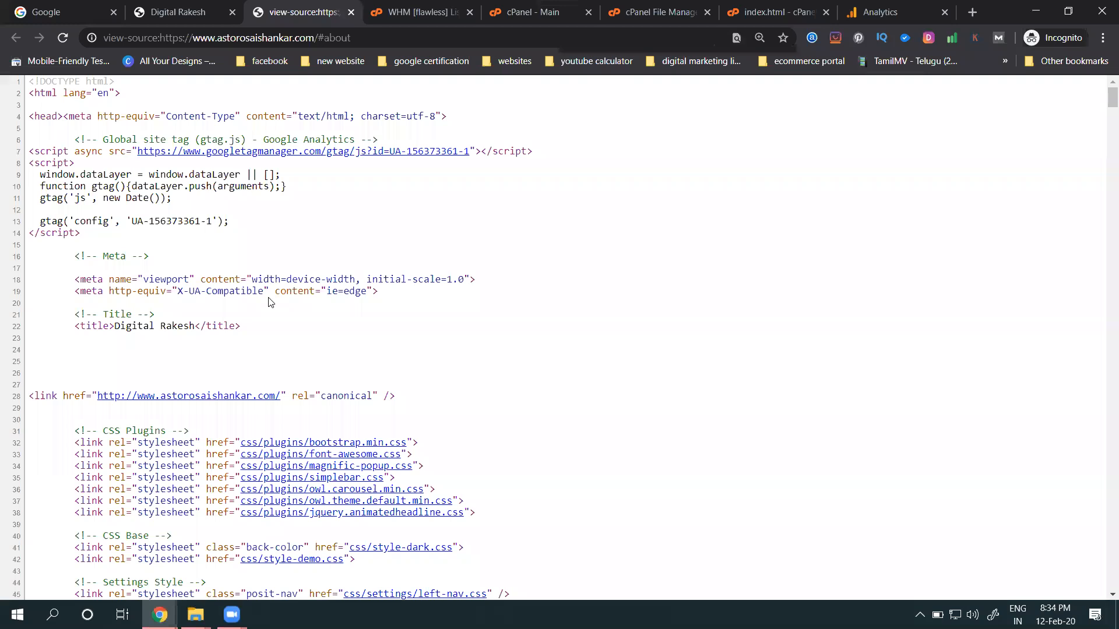
type("ua-")
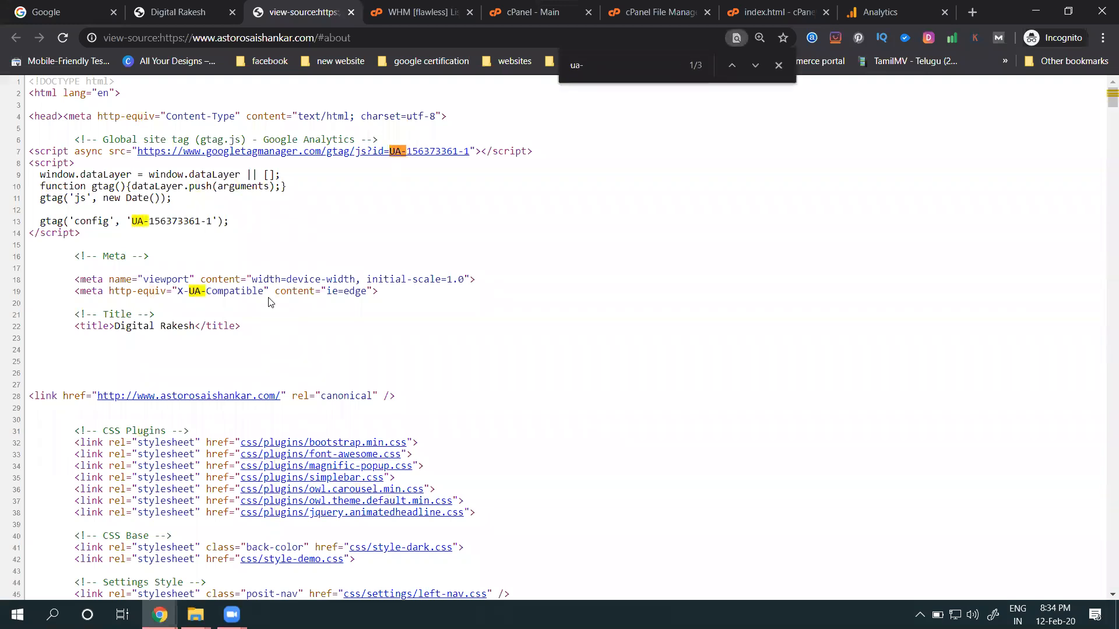
double_click(158, 220)
key("ctrl+c")
Step: Switch to Google Analytics and open the property's Tracking Code page under Tracking Info in the admin settings
left_click(877, 12)
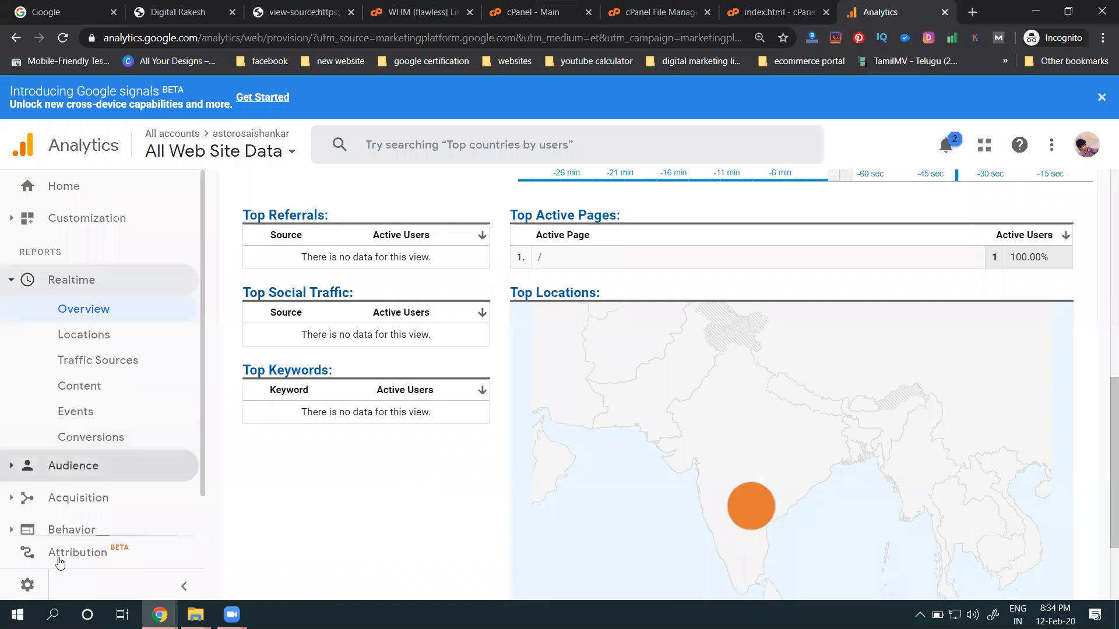
left_click(30, 585)
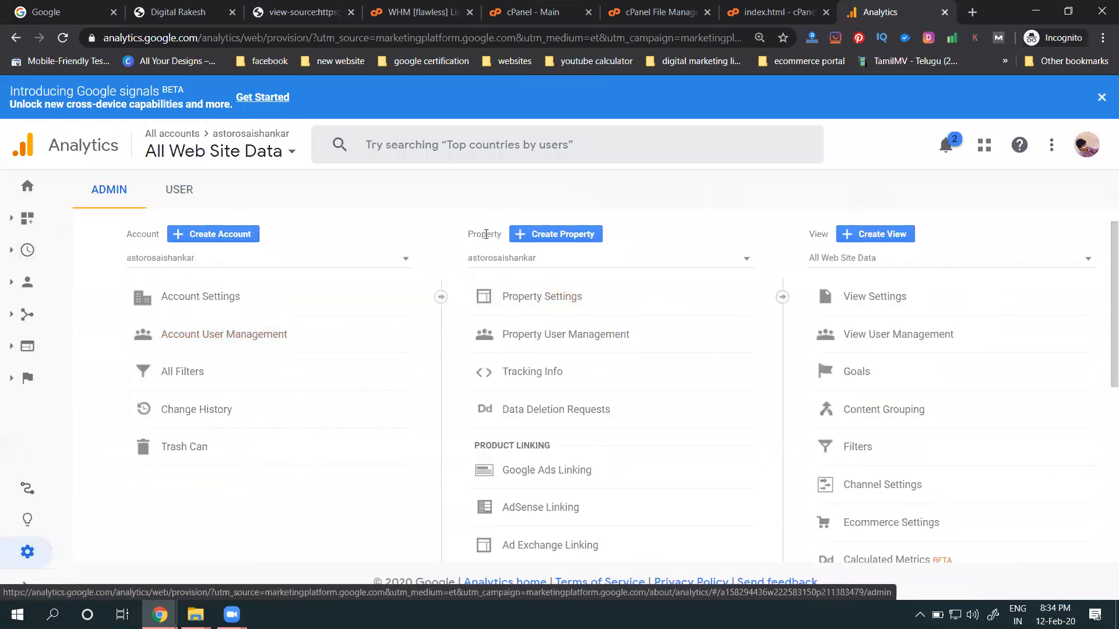
left_click(517, 372)
left_click(529, 402)
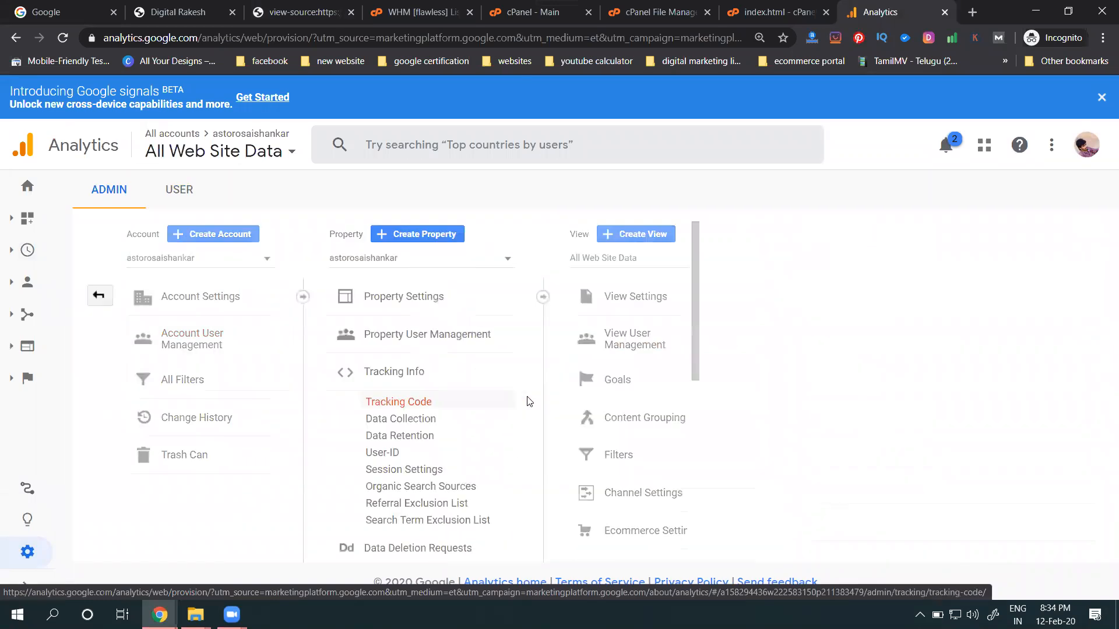
Step: Search the Tracking Code page for the copied ID number and select the whole Global Site Tag snippet for comparison
key("ctrl+f")
key("ctrl+v")
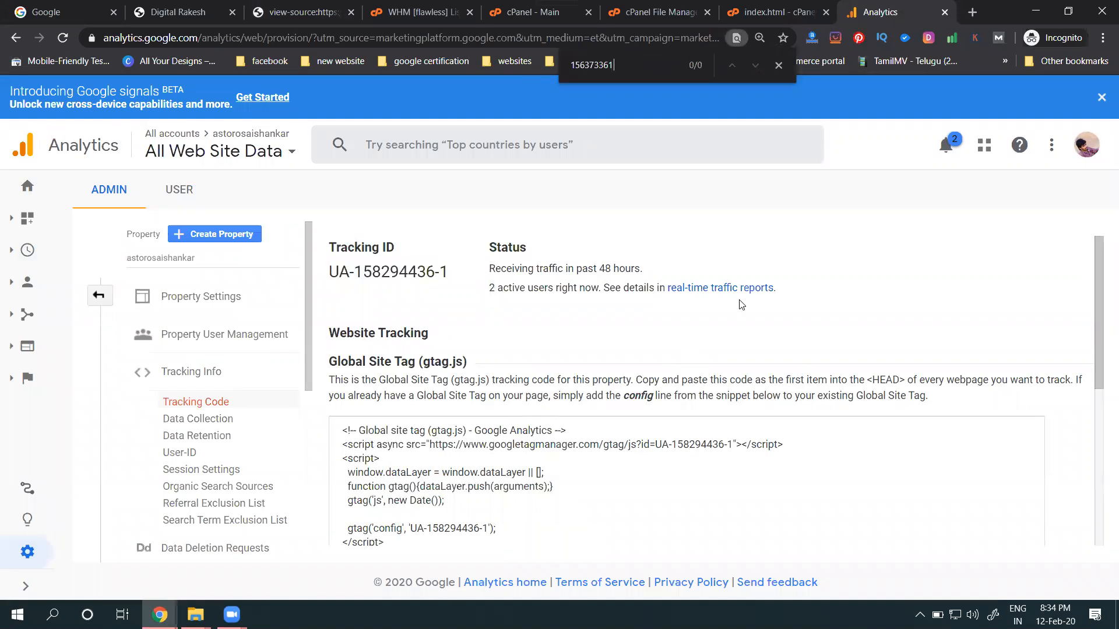
key("ctrl+a")
scroll(519, 408, "down", 1)
left_click_drag(428, 455, 476, 455)
key("ctrl+a")
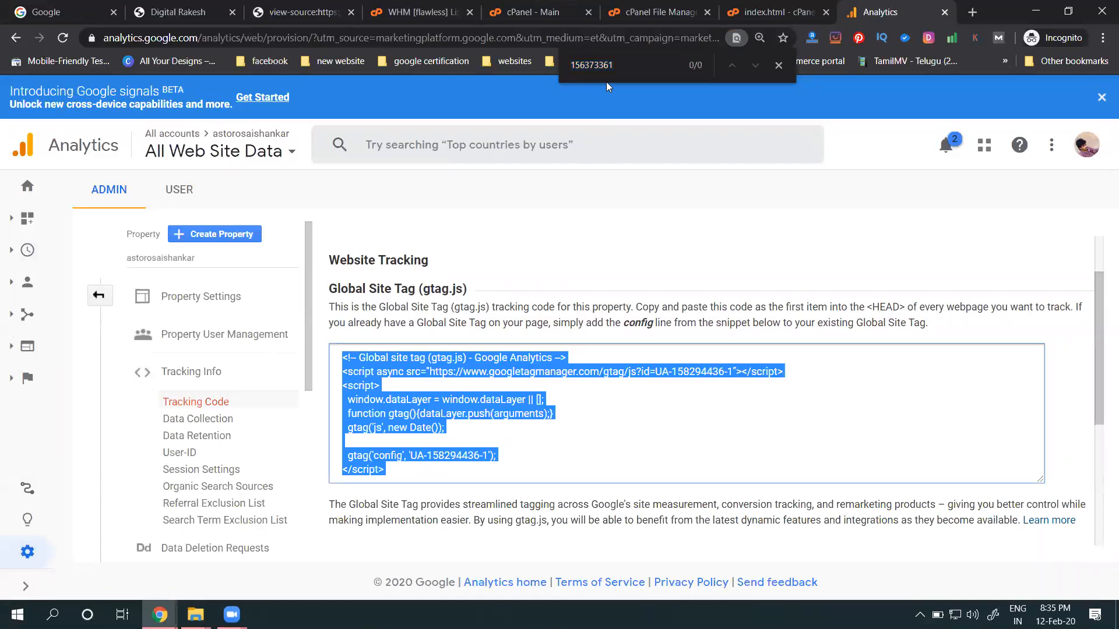
Step: Return to the website's page source and cycle through all matches for "ua-"
left_click(288, 10)
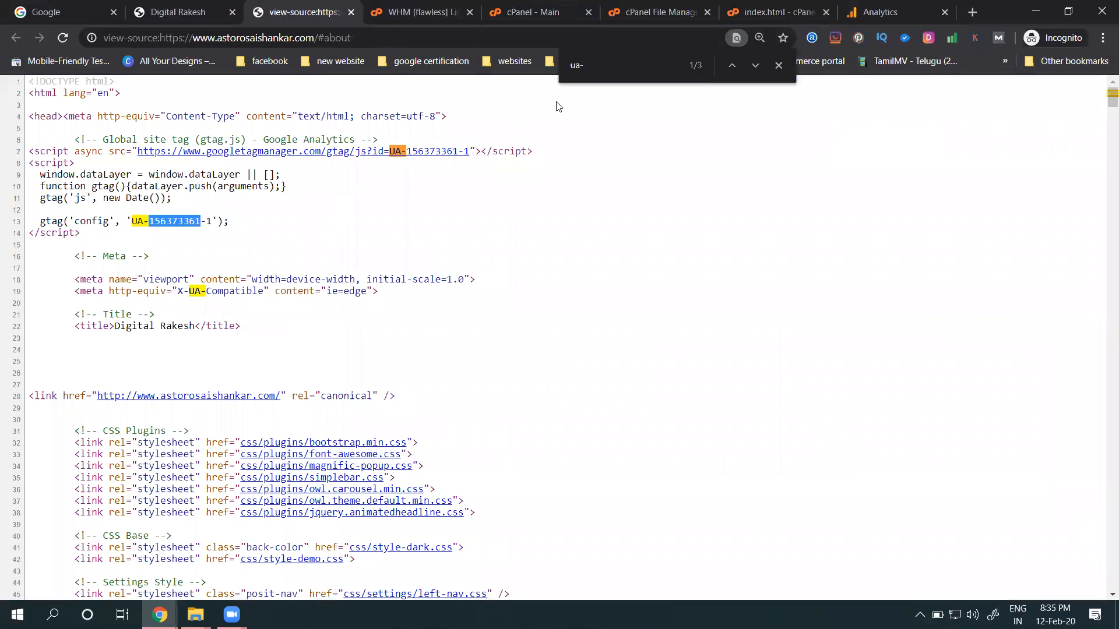
left_click(599, 66)
key("Return")
key("Return")
key("Return")
key("Return")
key("Return")
key("Return")
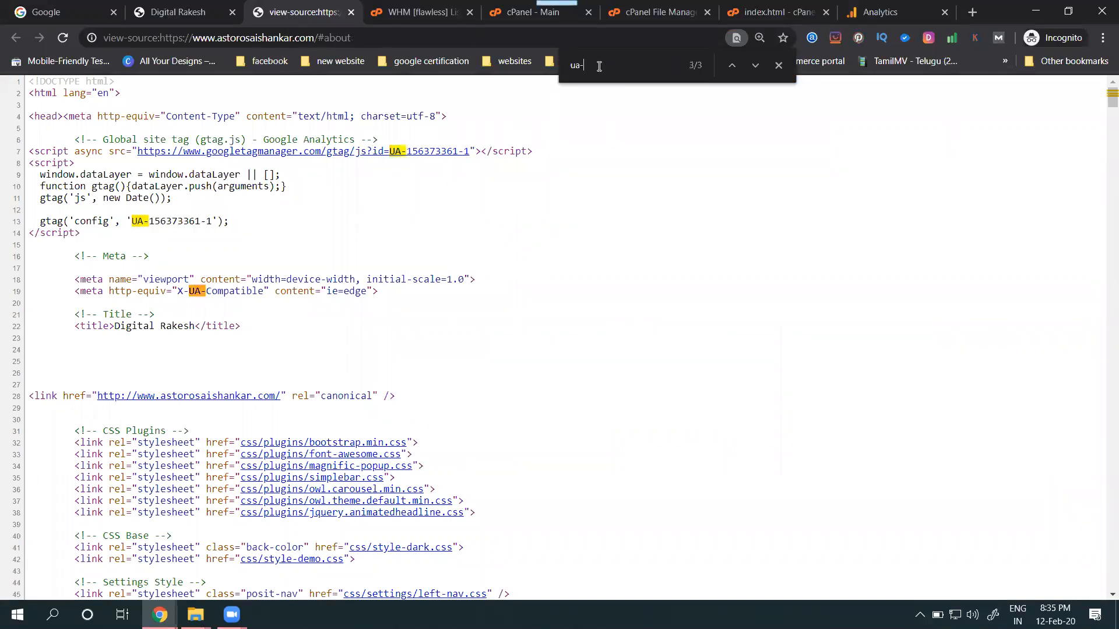
key("Return")
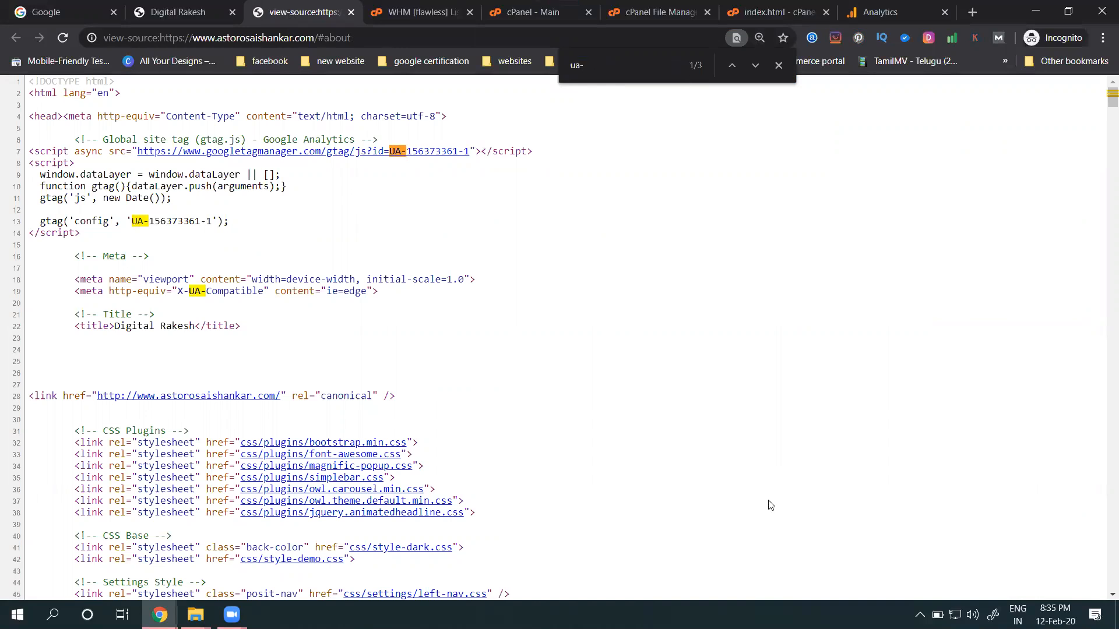
Step: Reload the page source and copy the ID number from the gtag config line below the page title
key("F5")
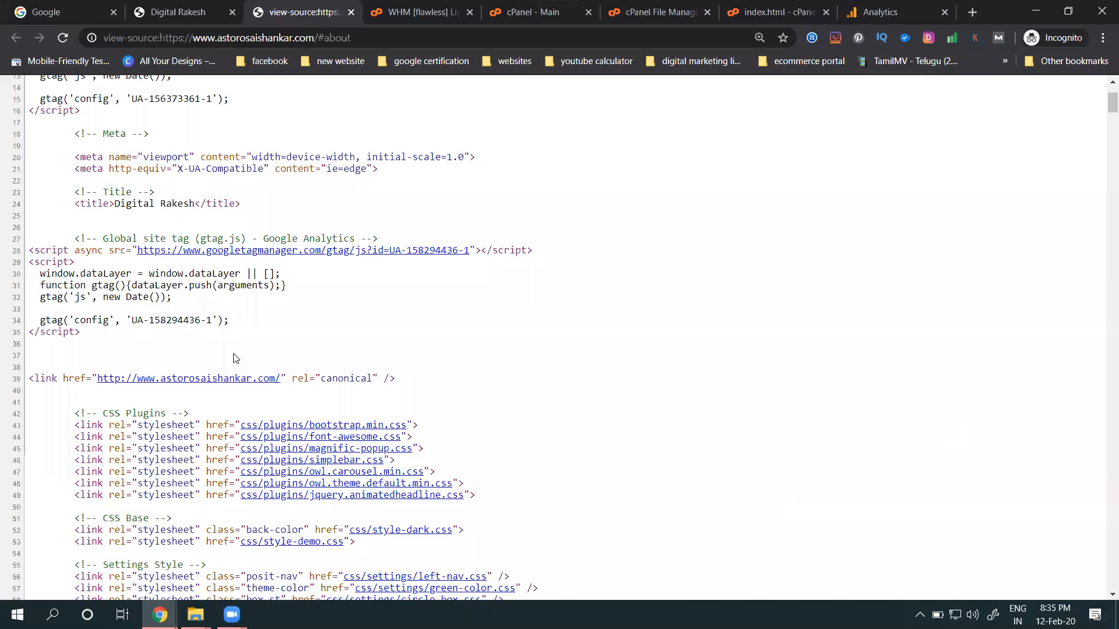
double_click(177, 319)
key("ctrl+c")
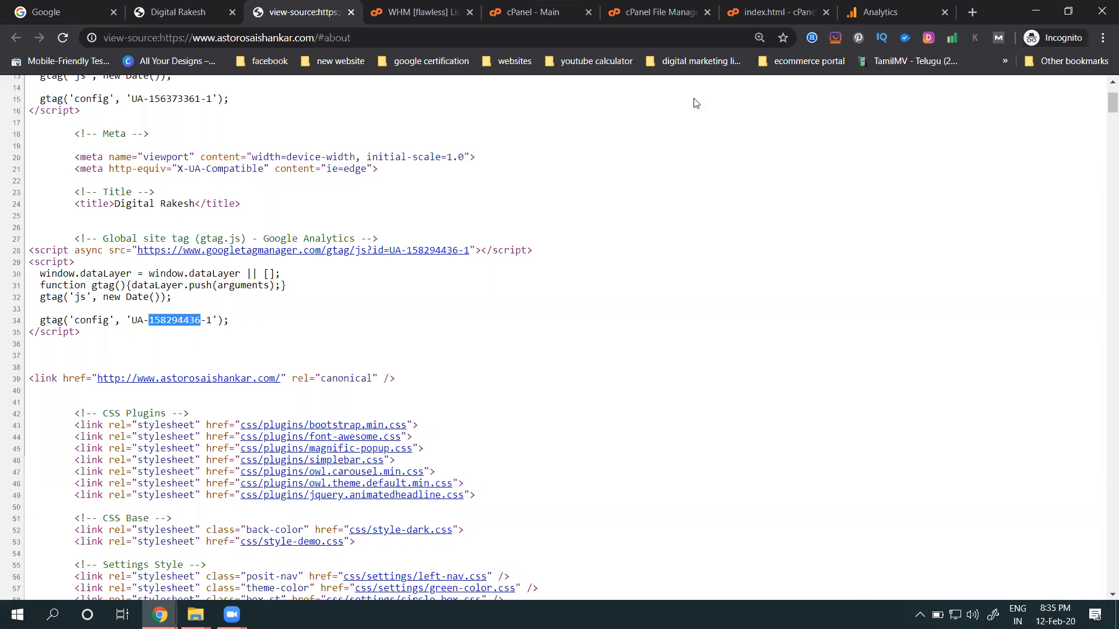
Step: Switch to the Analytics Tracking Code page and search it for the newly copied ID number
left_click(860, 15)
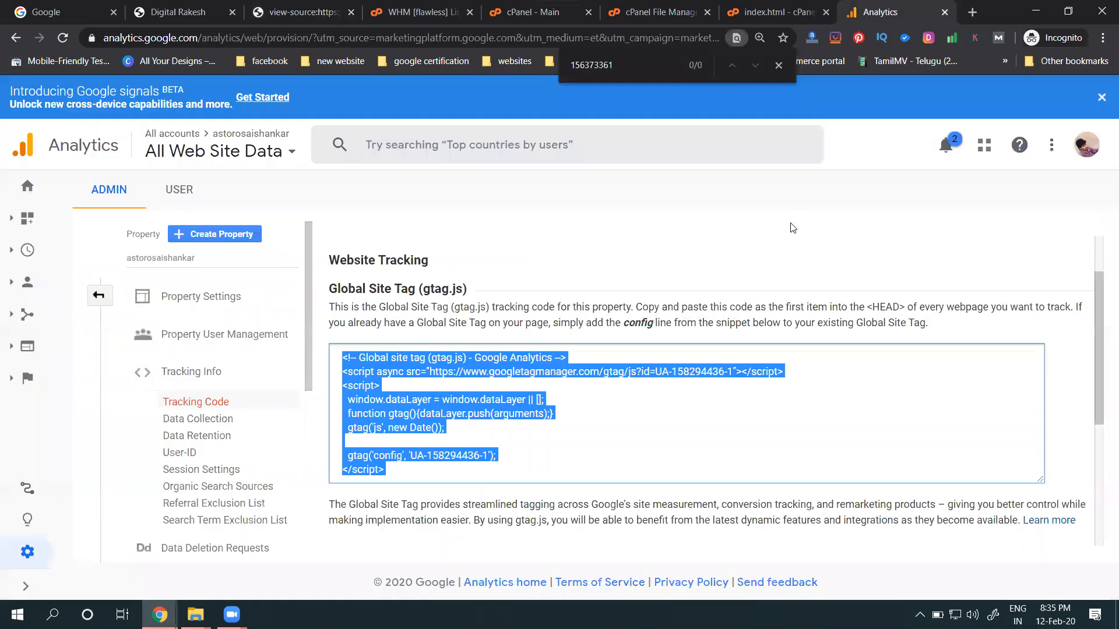
left_click(529, 451)
key("ctrl+f")
key("ctrl+v")
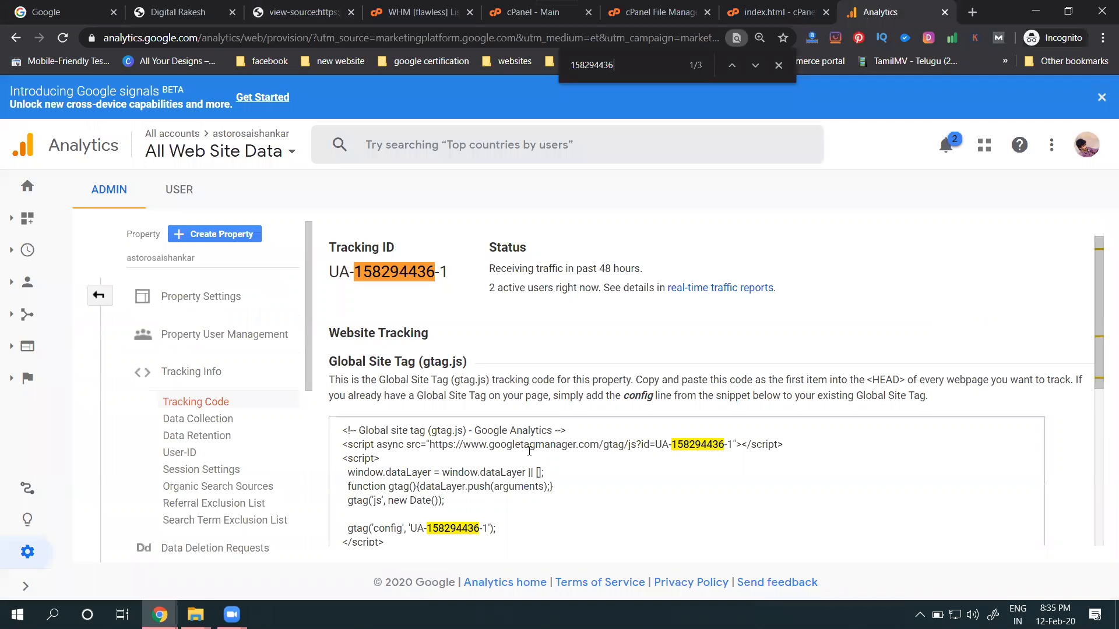
Step: Open the Realtime Overview report and check the active users, referrals and active pages
left_click(28, 245)
left_click(90, 312)
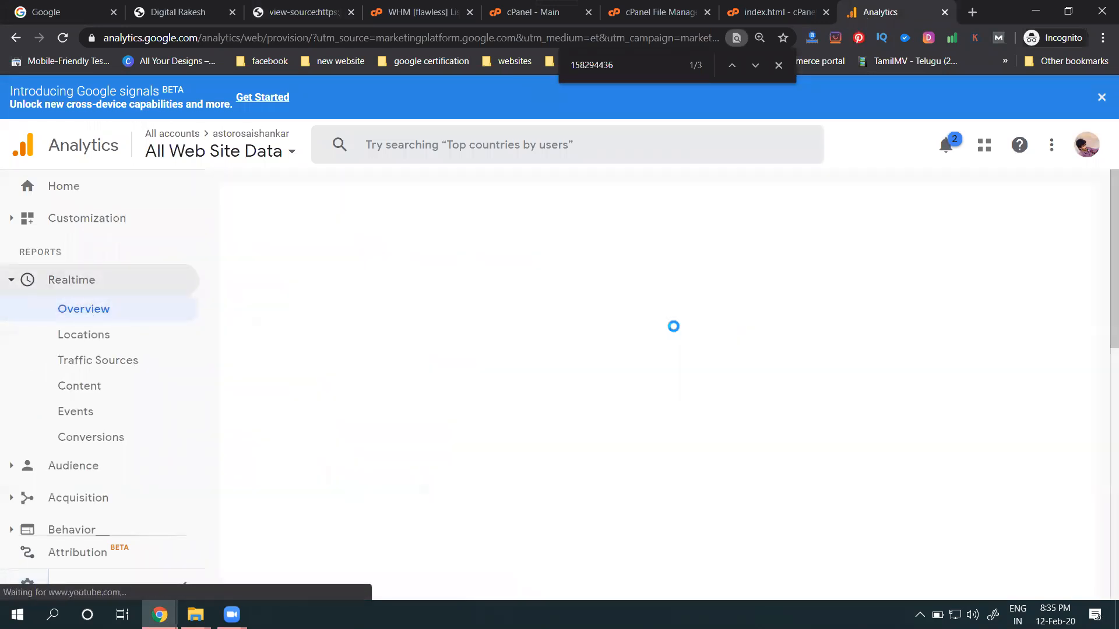
scroll(457, 299, "down", 6)
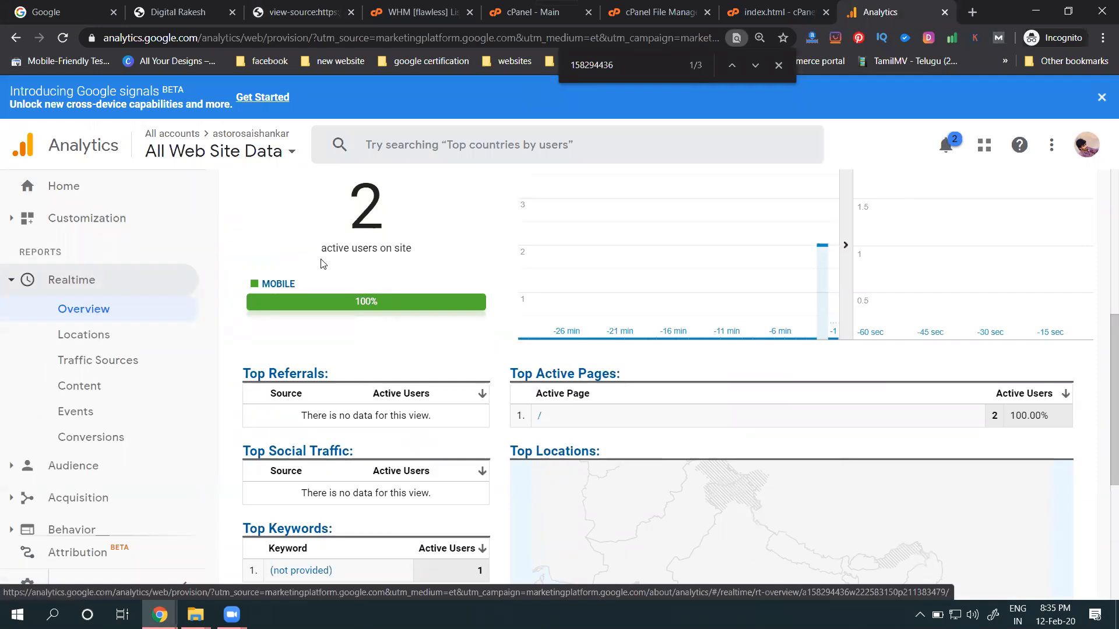
Step: Switch to the website and visit its Resume and Portfolio sections
left_click(187, 12)
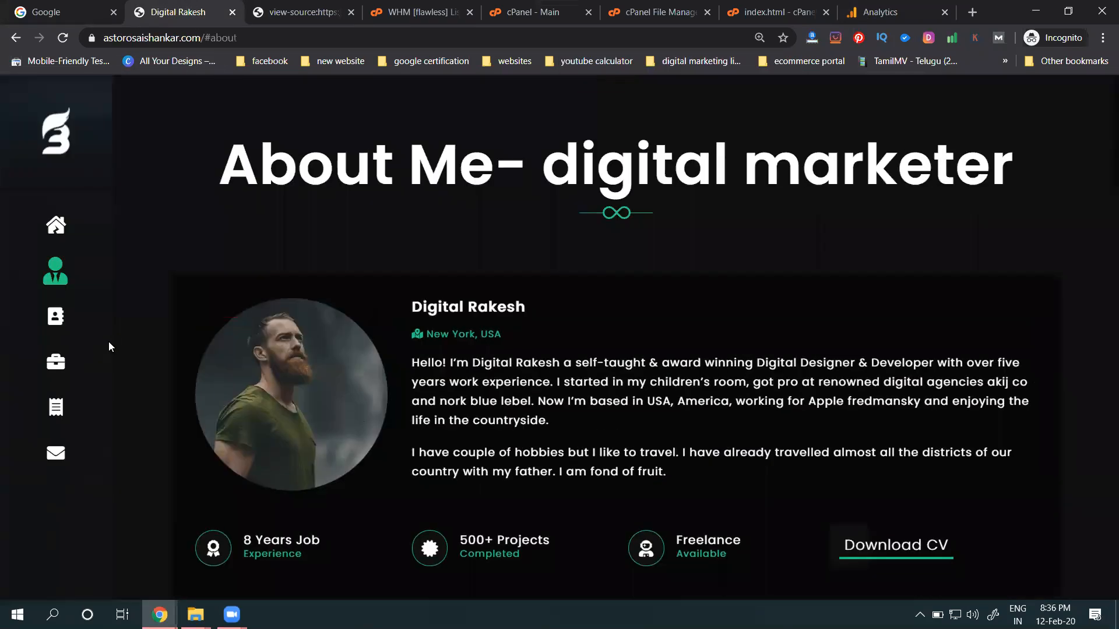
left_click(55, 320)
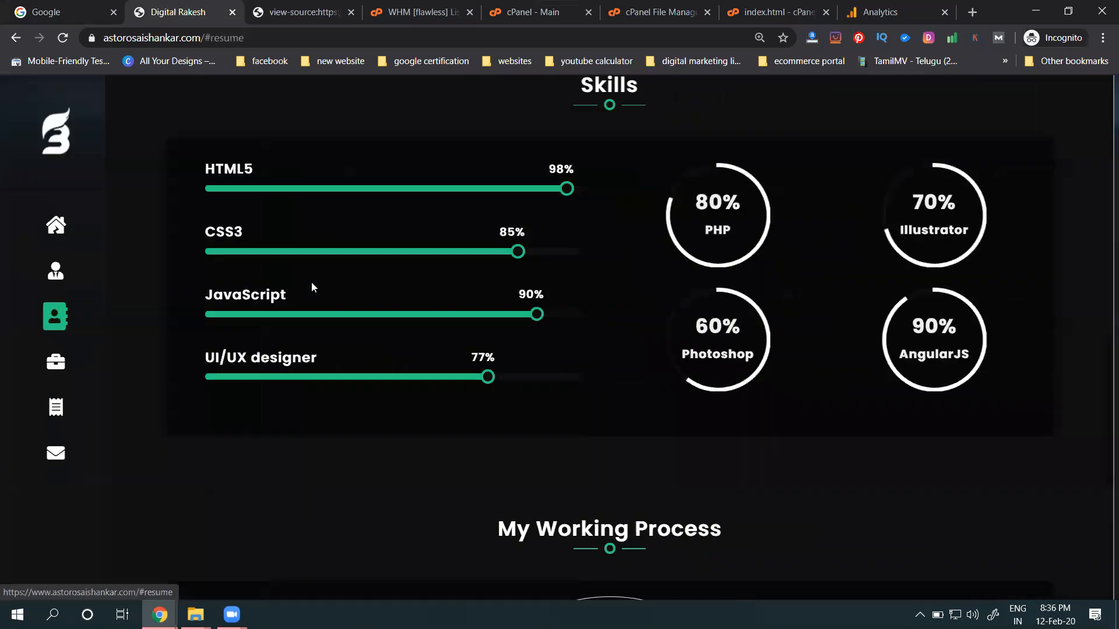
scroll(313, 284, "down", 5)
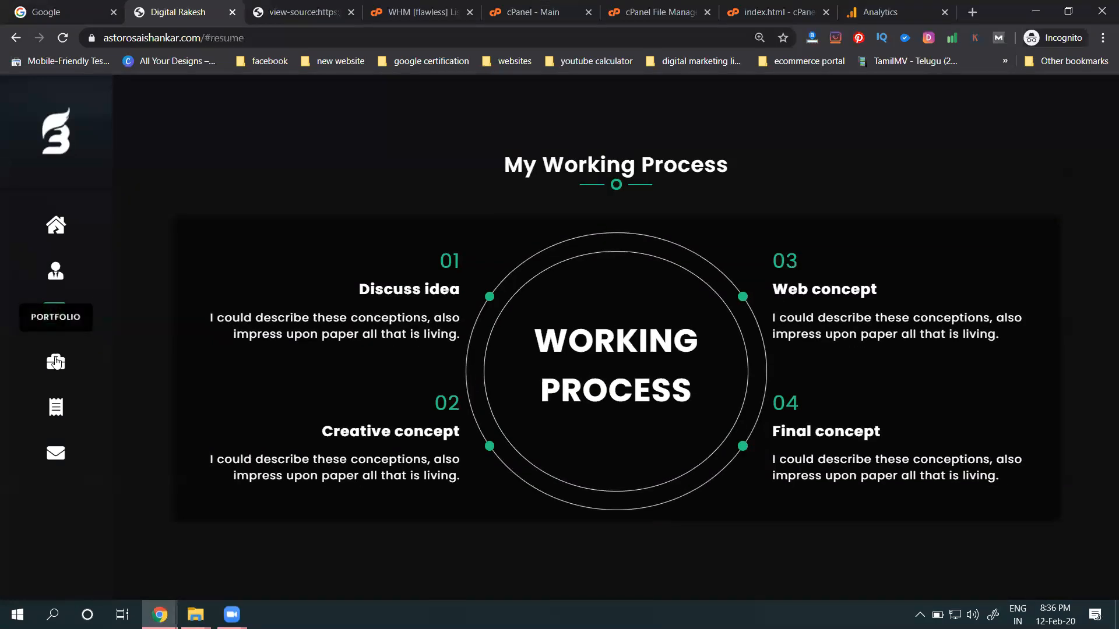
left_click(56, 363)
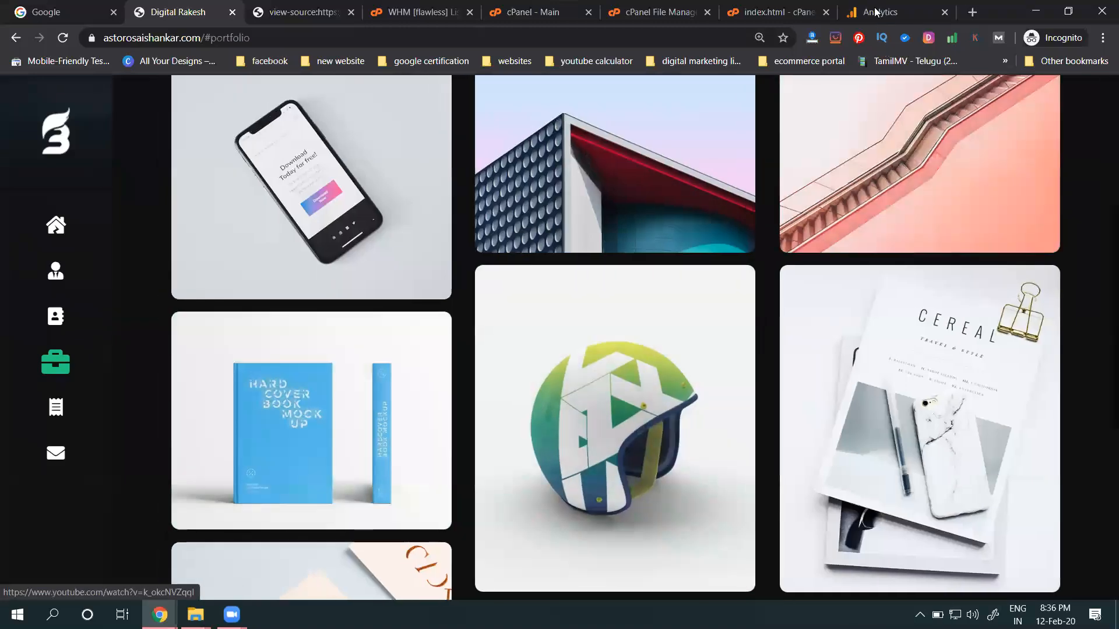
Step: Switch to Google Analytics, reload the Realtime Overview, and examine the active users, keywords, active pages and location map
left_click(868, 13)
left_click(63, 38)
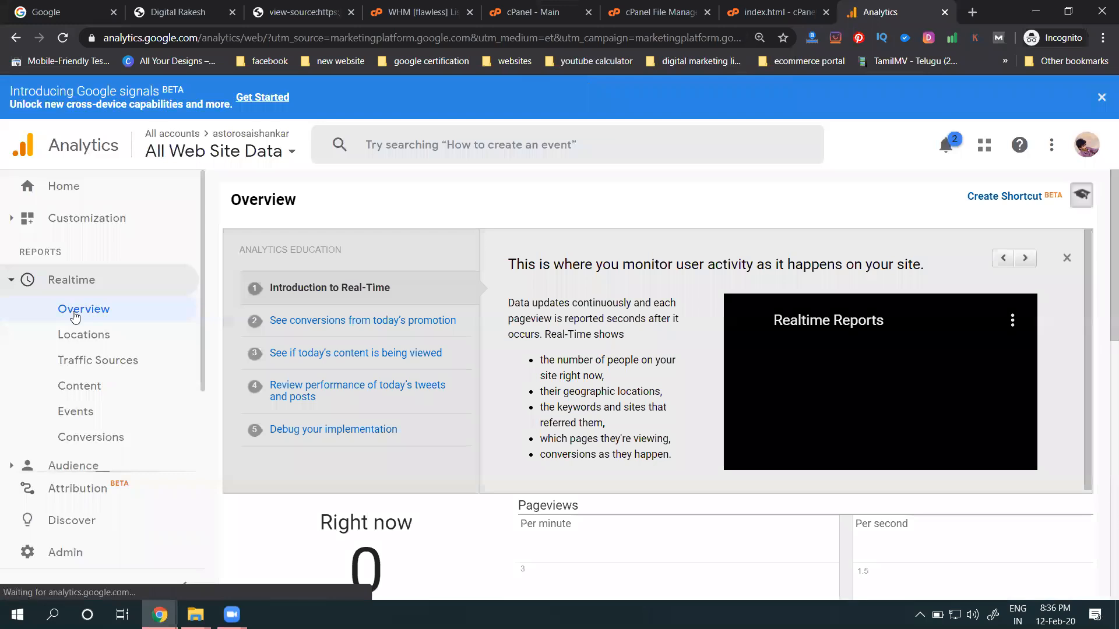
scroll(487, 297, "down", 4)
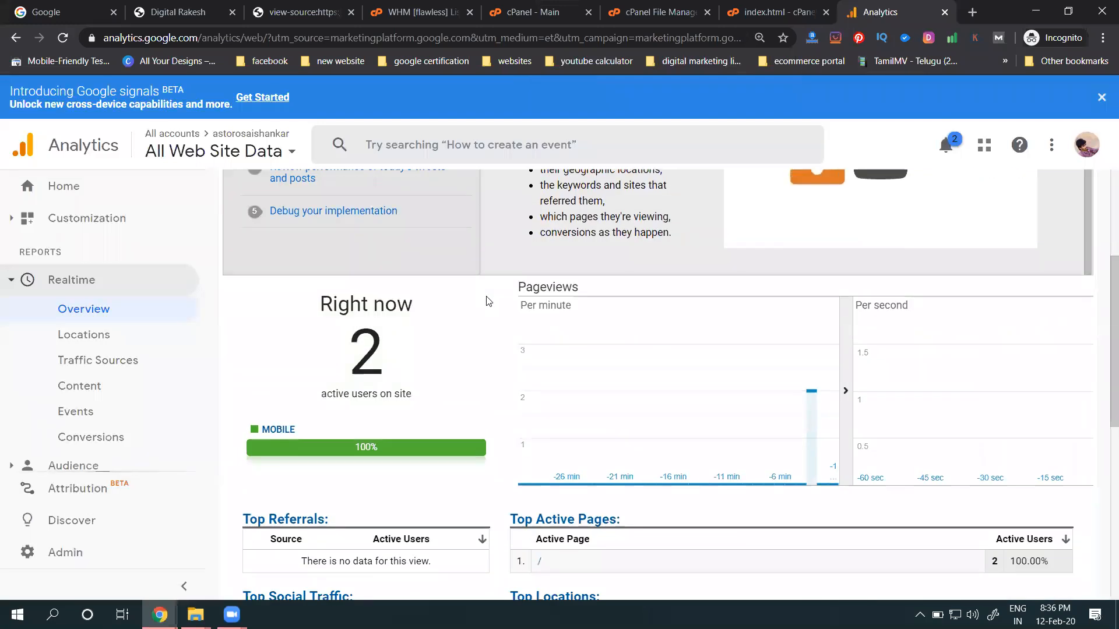
scroll(489, 301, "down", 5)
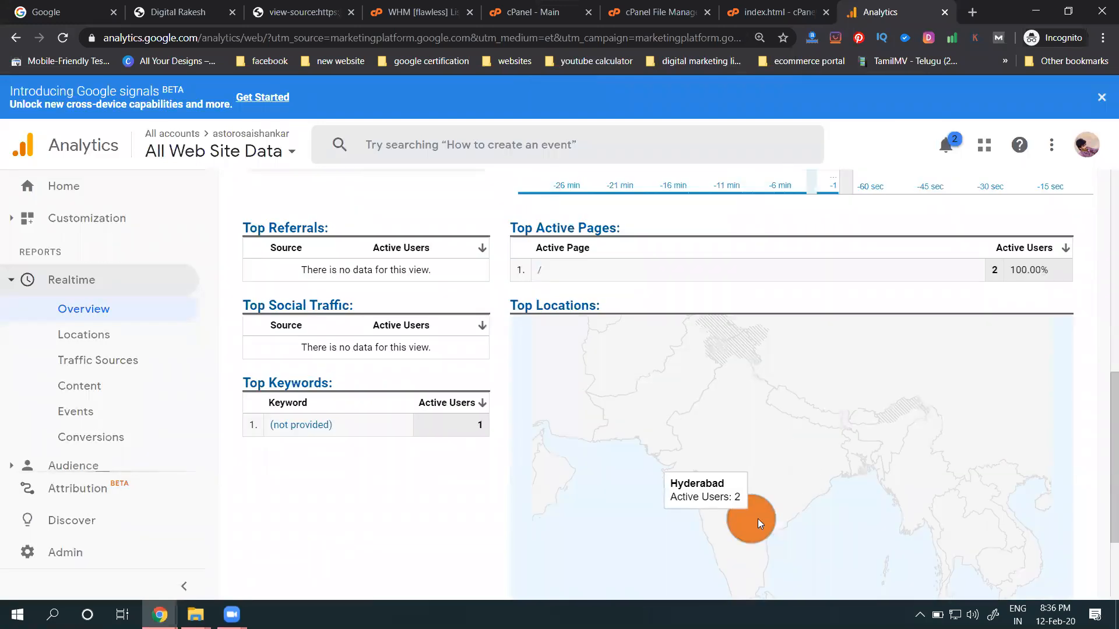
scroll(590, 432, "up", 1)
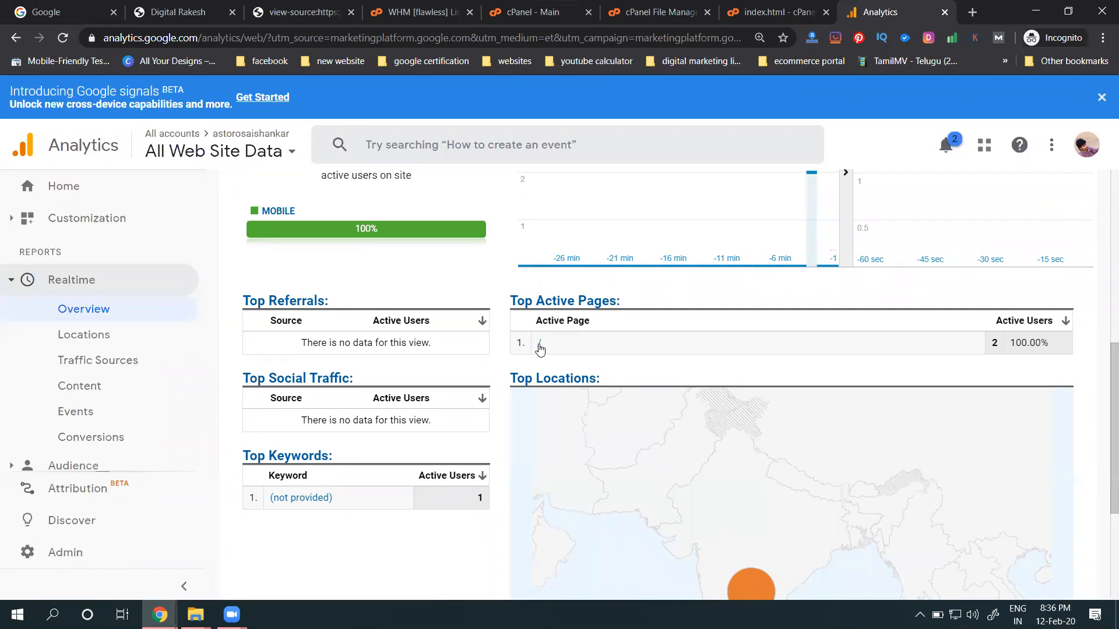
Step: Check the active users on the Analytics Home page, and open the Audience Overview report to examine its user and session metrics
left_click(103, 196)
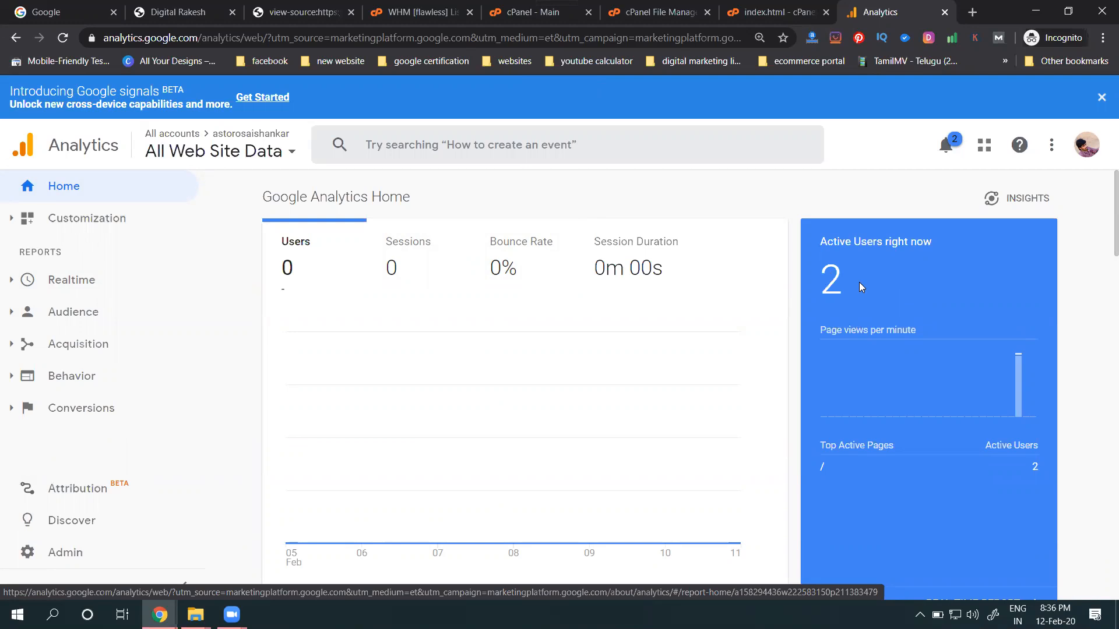
scroll(729, 326, "down", 1)
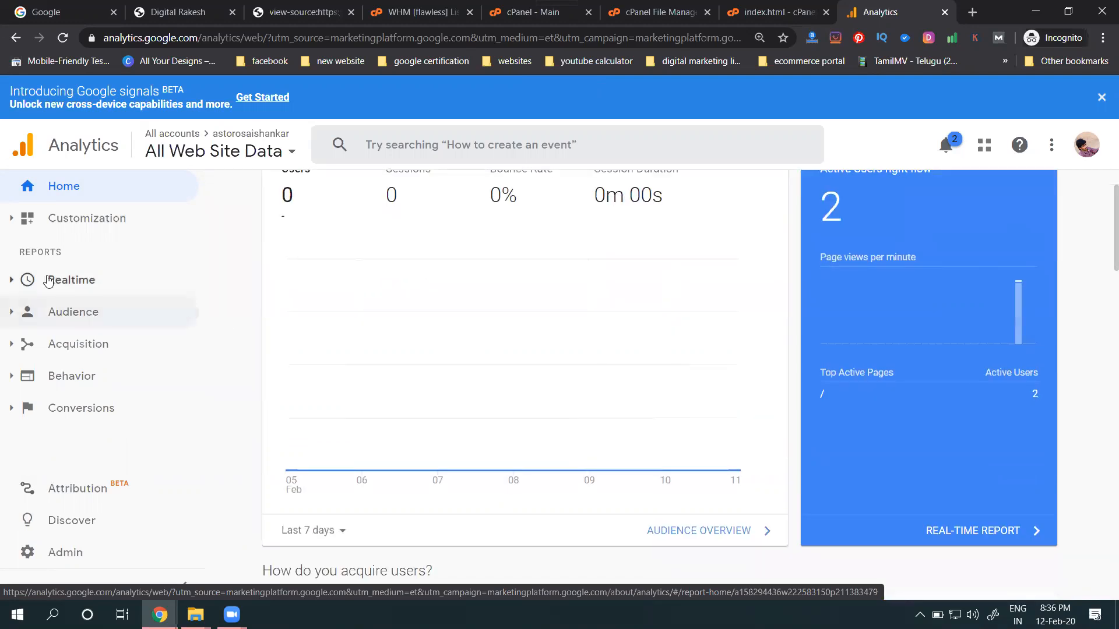
left_click(67, 320)
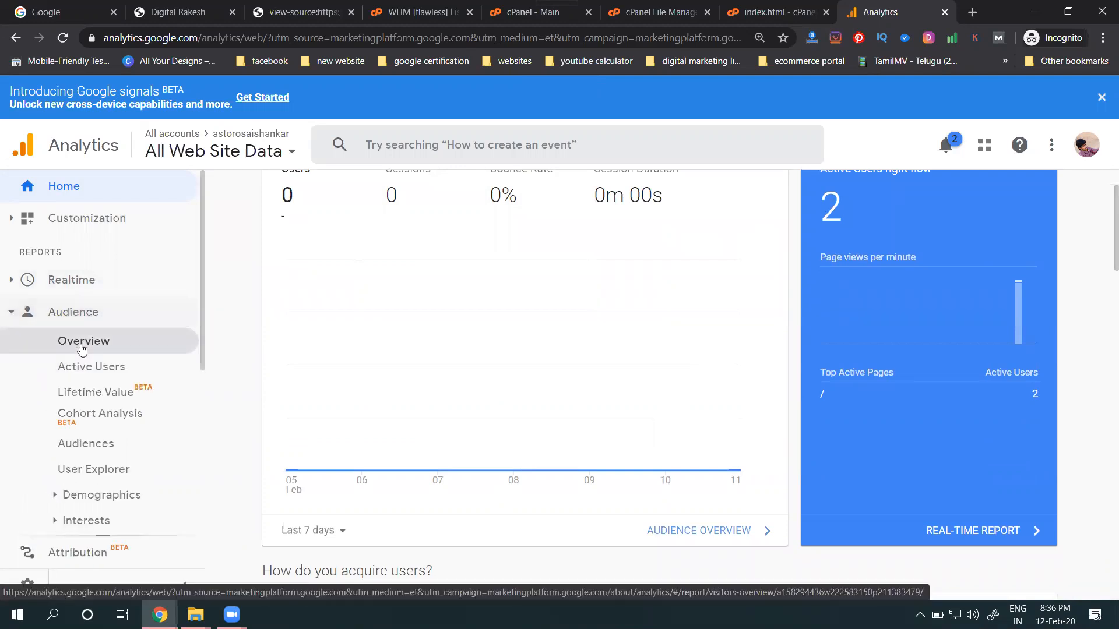
left_click(84, 344)
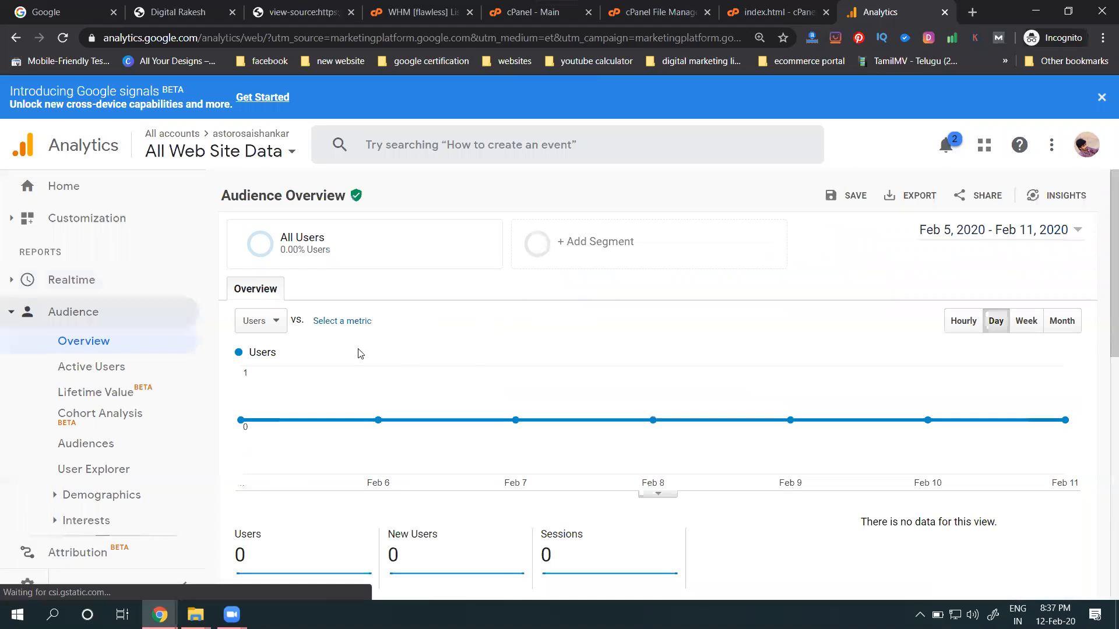
scroll(87, 343, "down", 2)
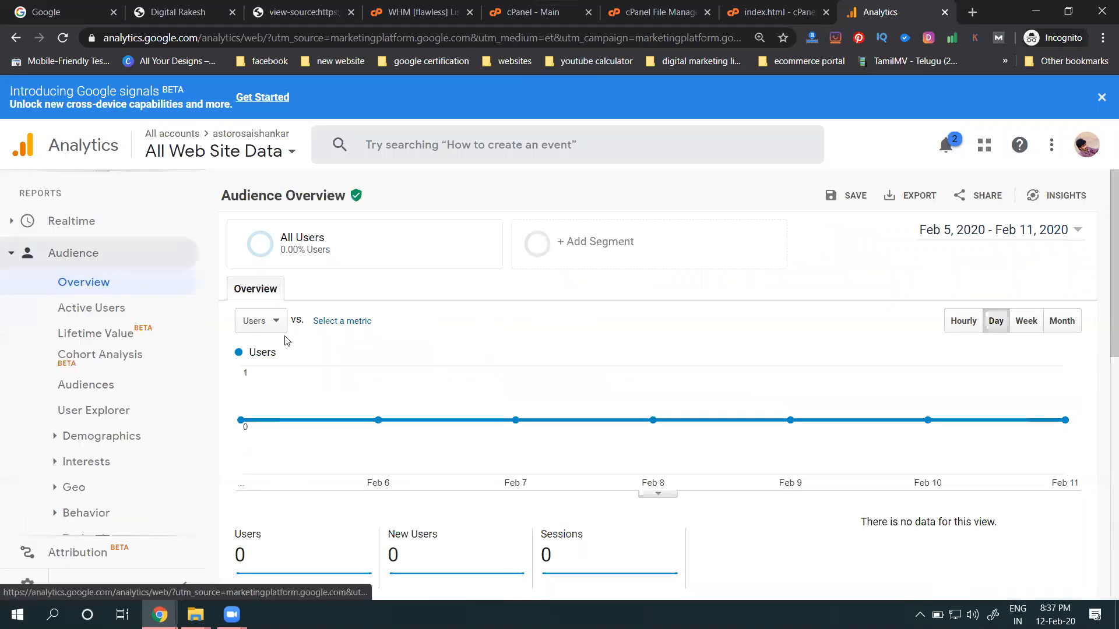
scroll(326, 337, "down", 4)
scroll(365, 352, "down", 1)
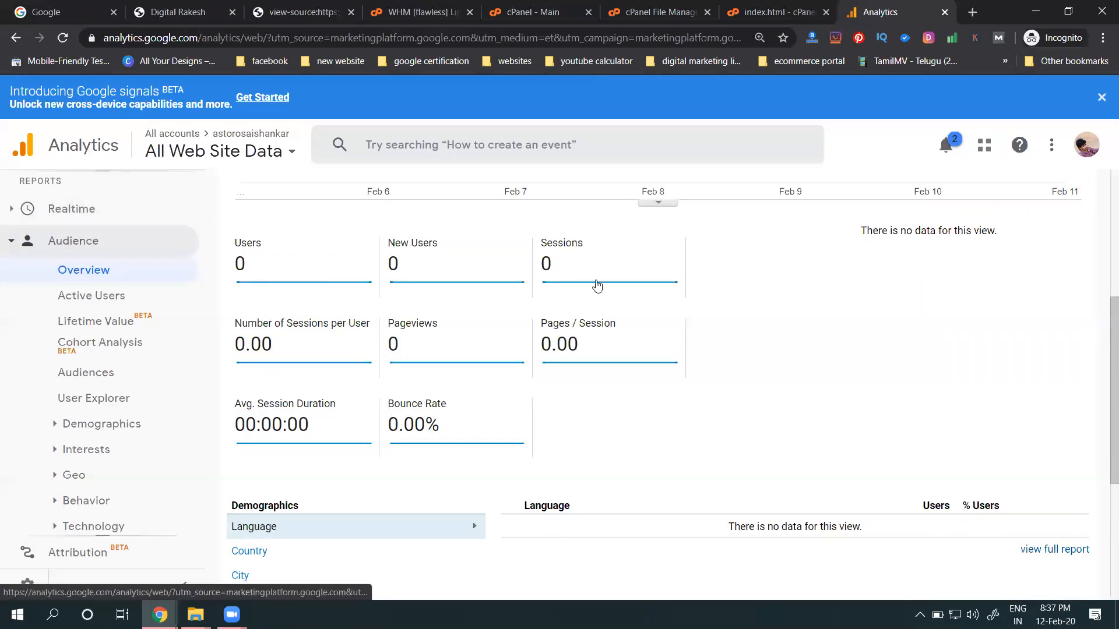
scroll(593, 365, "down", 4)
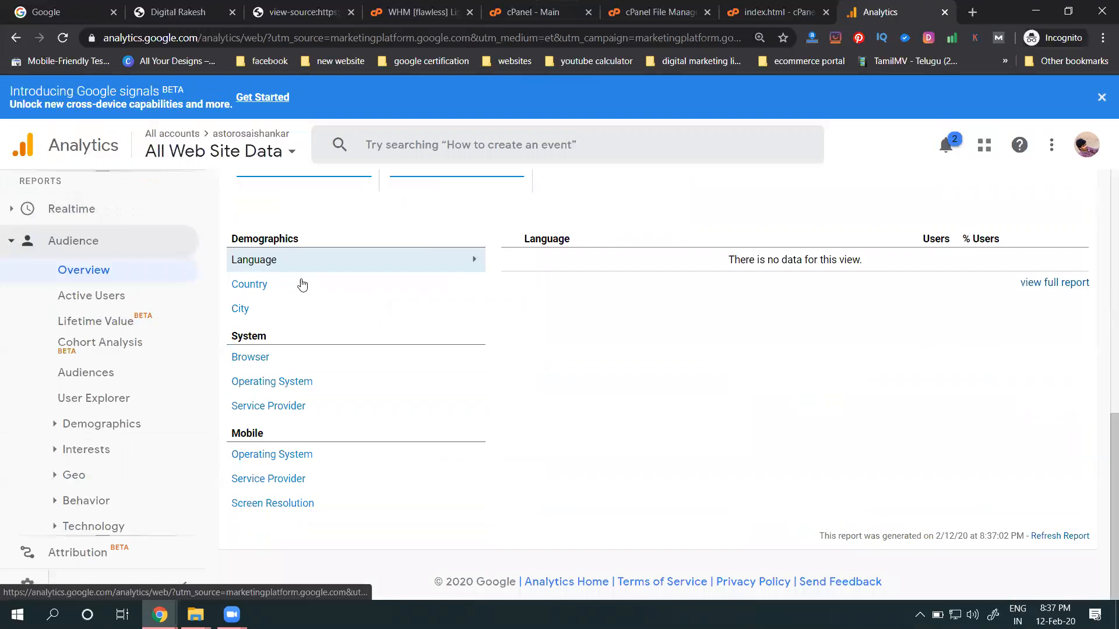
Step: Go through the Audience Overview breakdowns by country, city, browser, operating system and service provider, plus the mobile ones including screen resolution
left_click(248, 284)
left_click(240, 308)
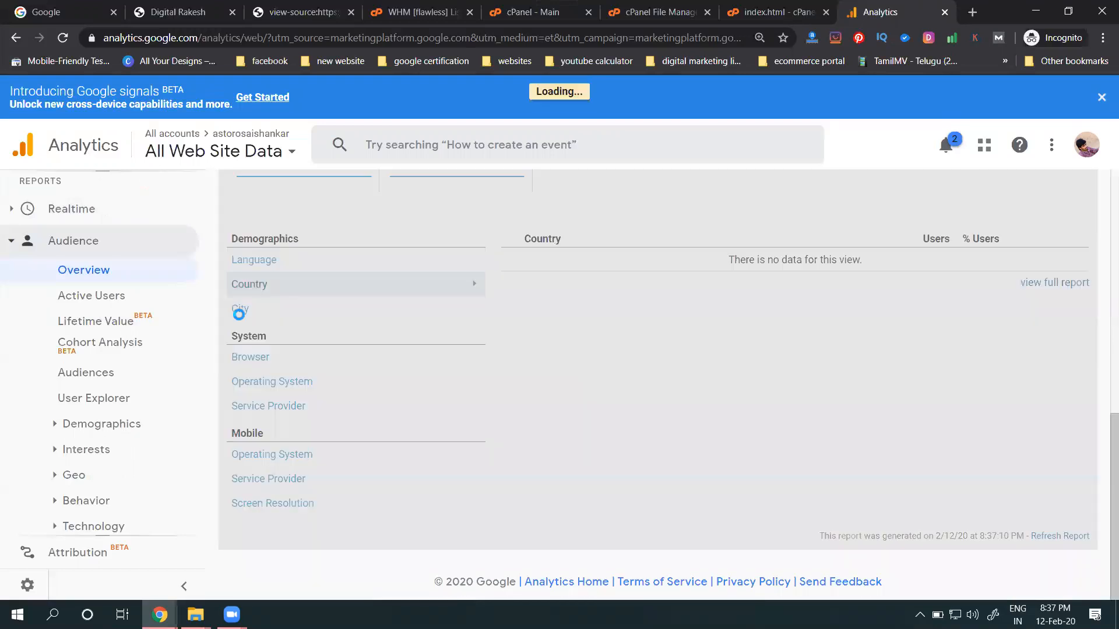
left_click(245, 357)
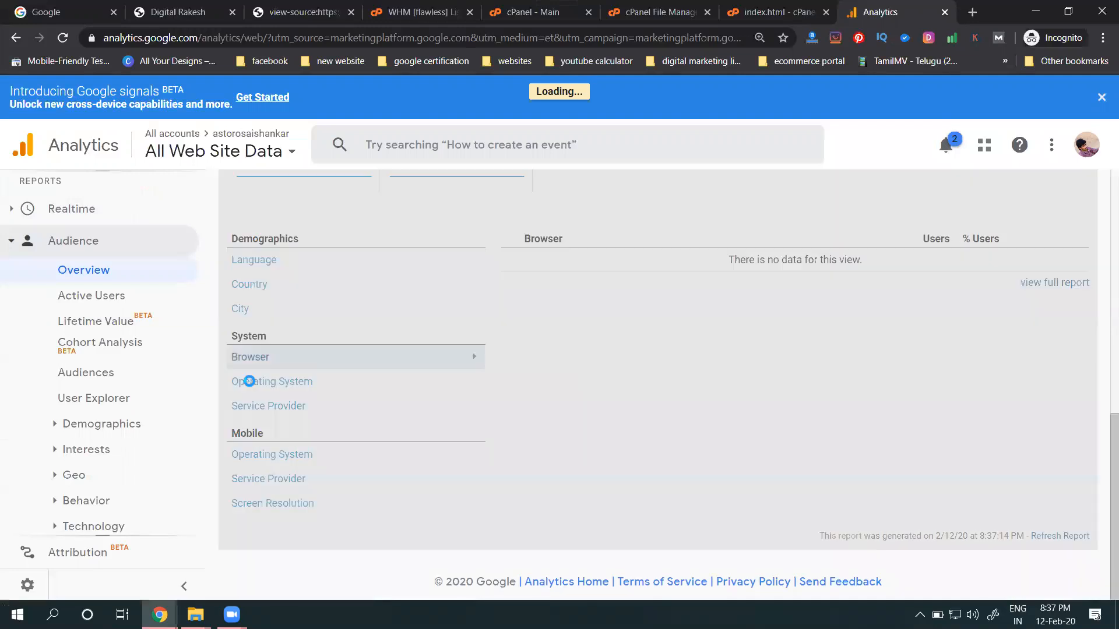
left_click(251, 384)
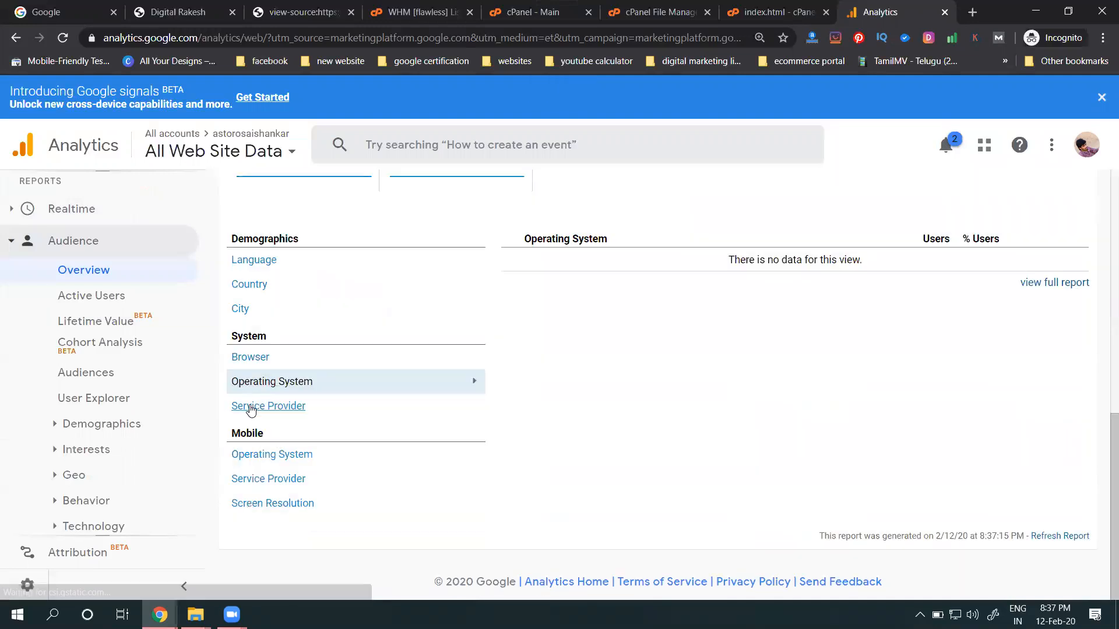
left_click(249, 404)
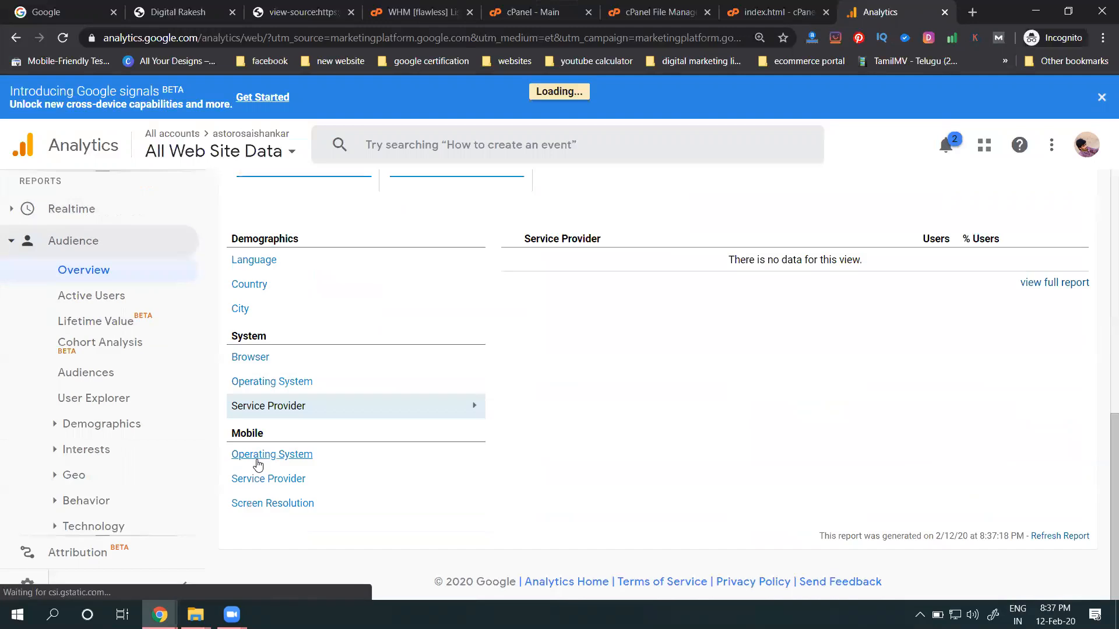
left_click(257, 460)
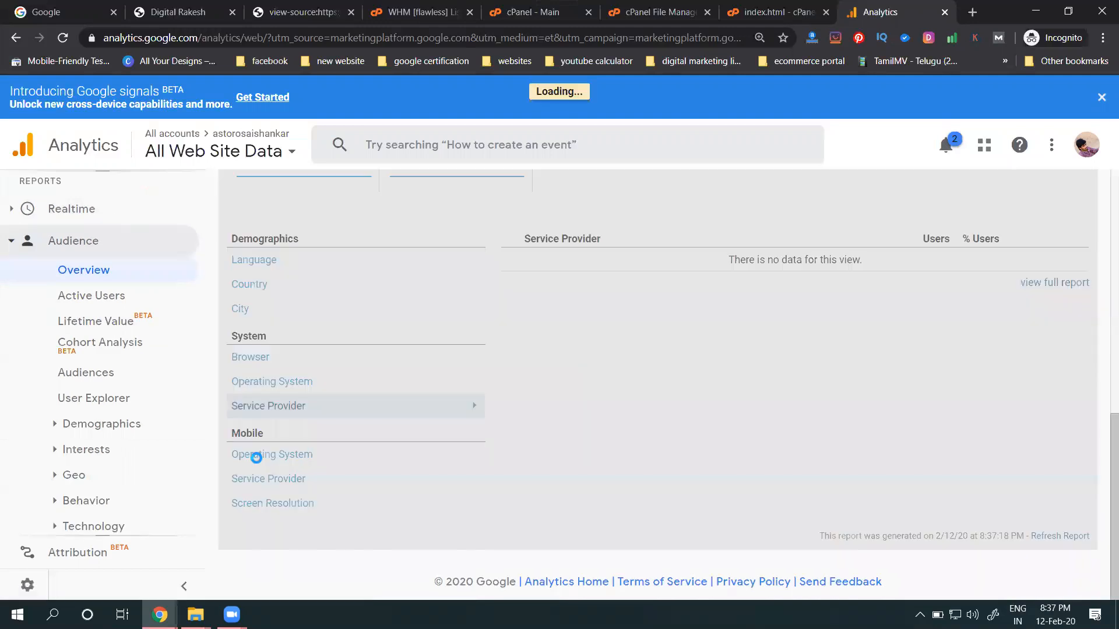
left_click(261, 479)
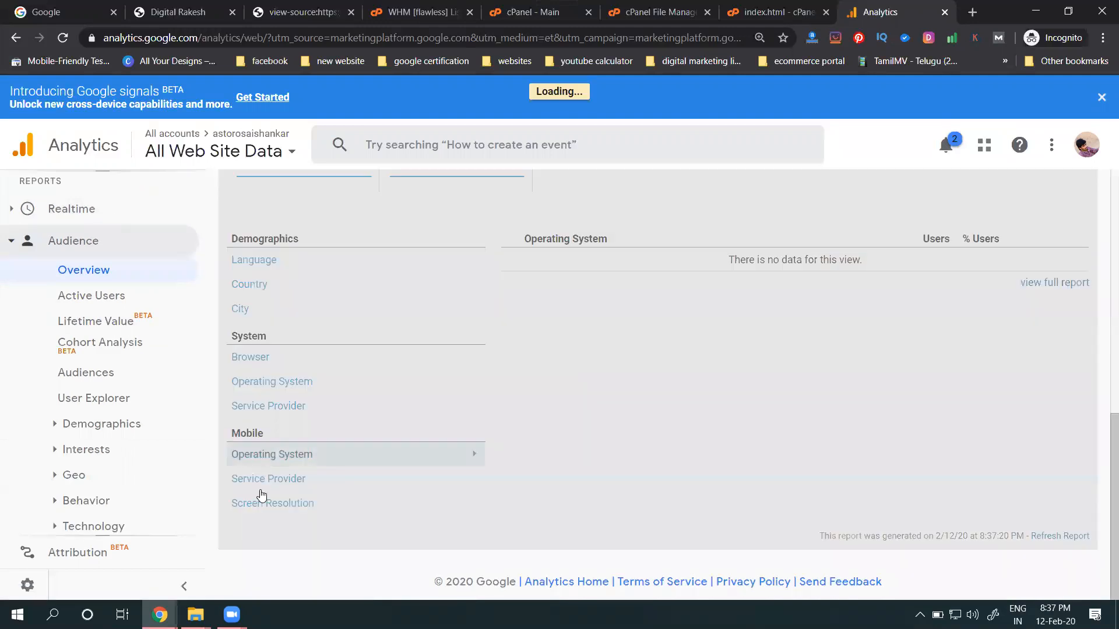
left_click(260, 504)
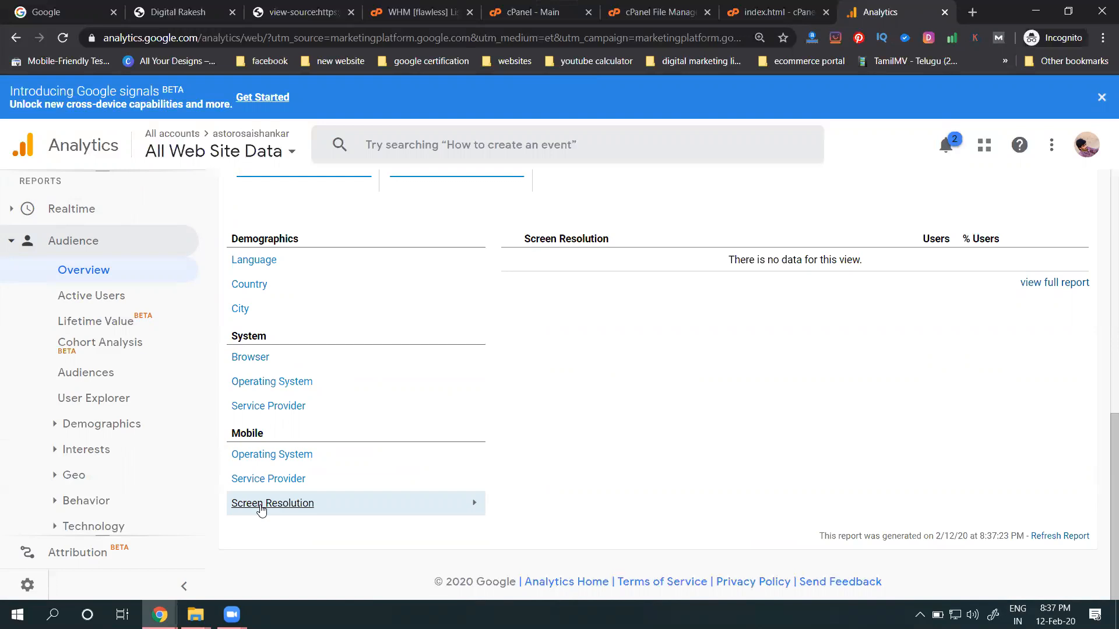
Step: Open the Acquisition Overview report for the astorosaishankar property
scroll(64, 361, "down", 4)
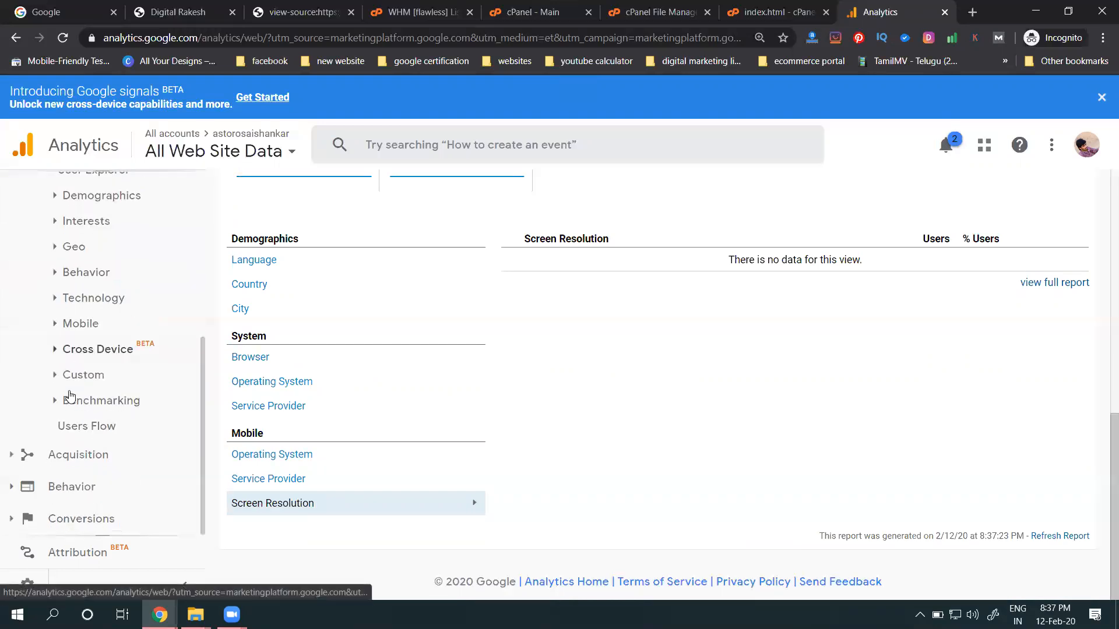
left_click(65, 458)
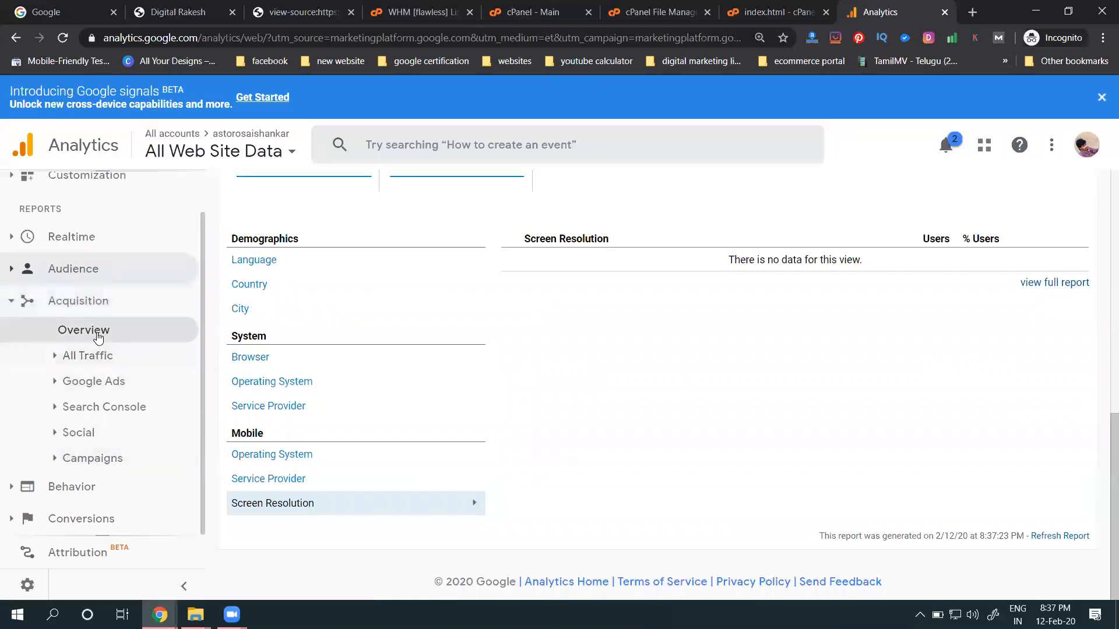
left_click(98, 337)
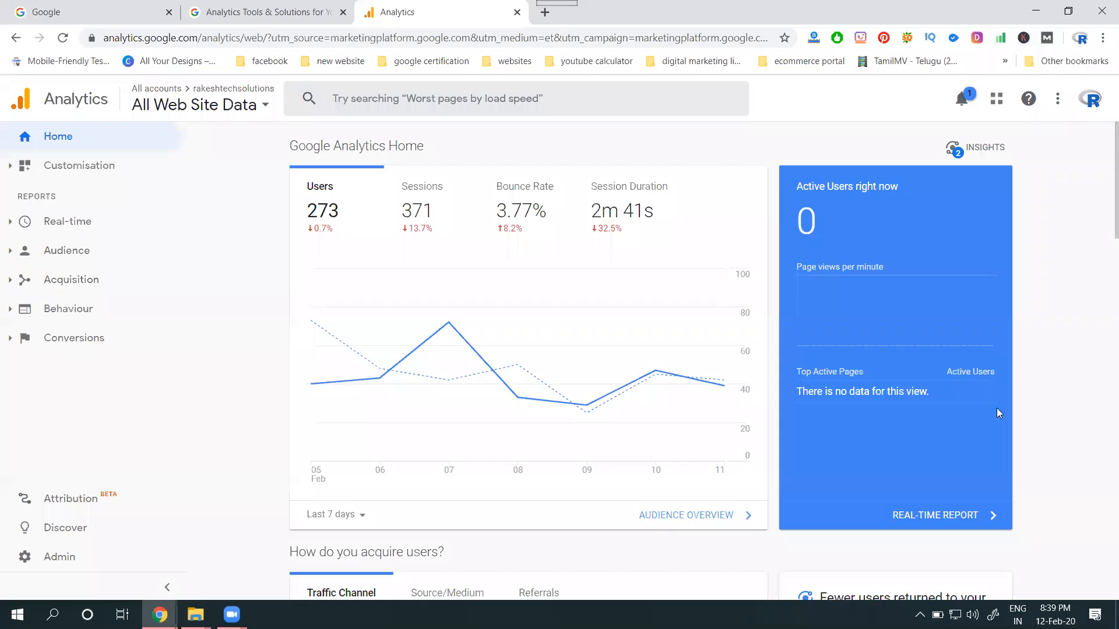
Step: Open the Acquisition Overview report for the rakeshtechsolutions property and examine its table of traffic channels
left_click(72, 279)
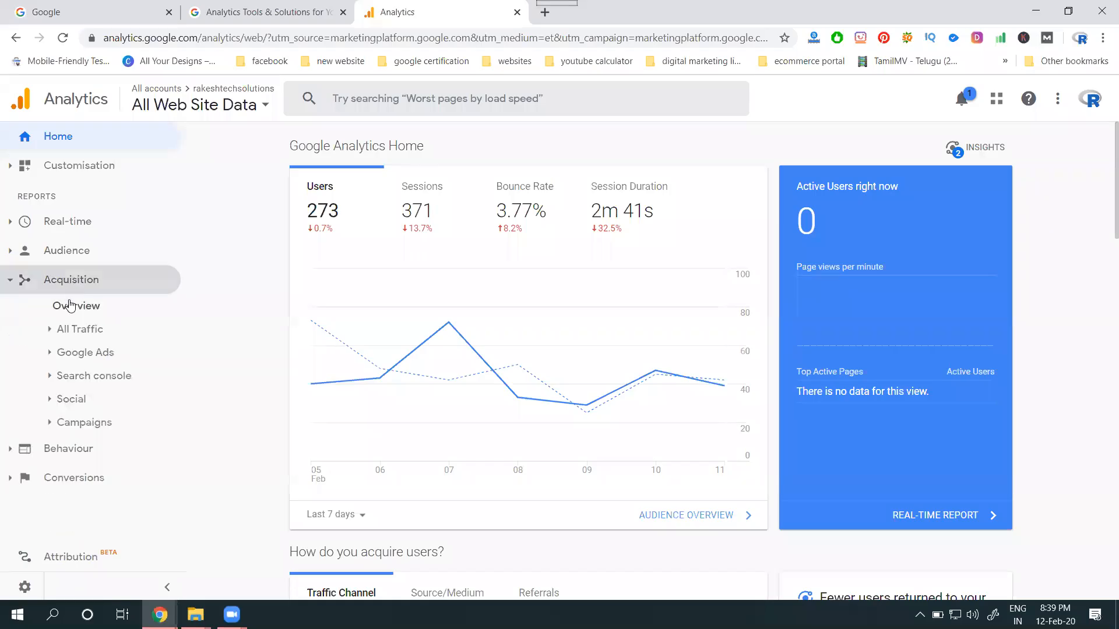
left_click(69, 304)
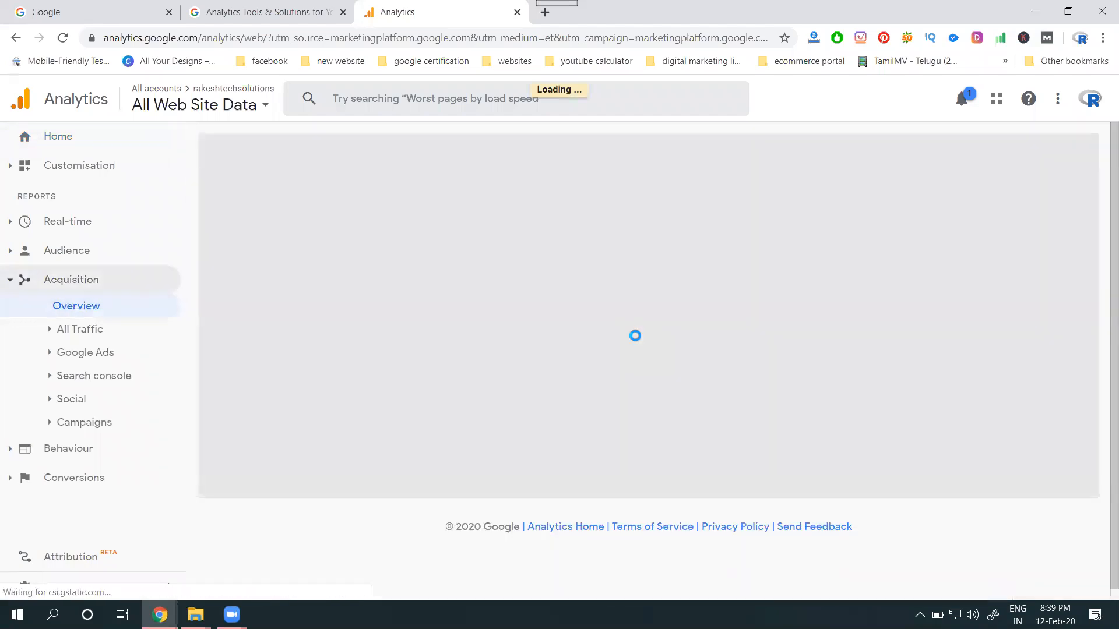
scroll(645, 355, "down", 3)
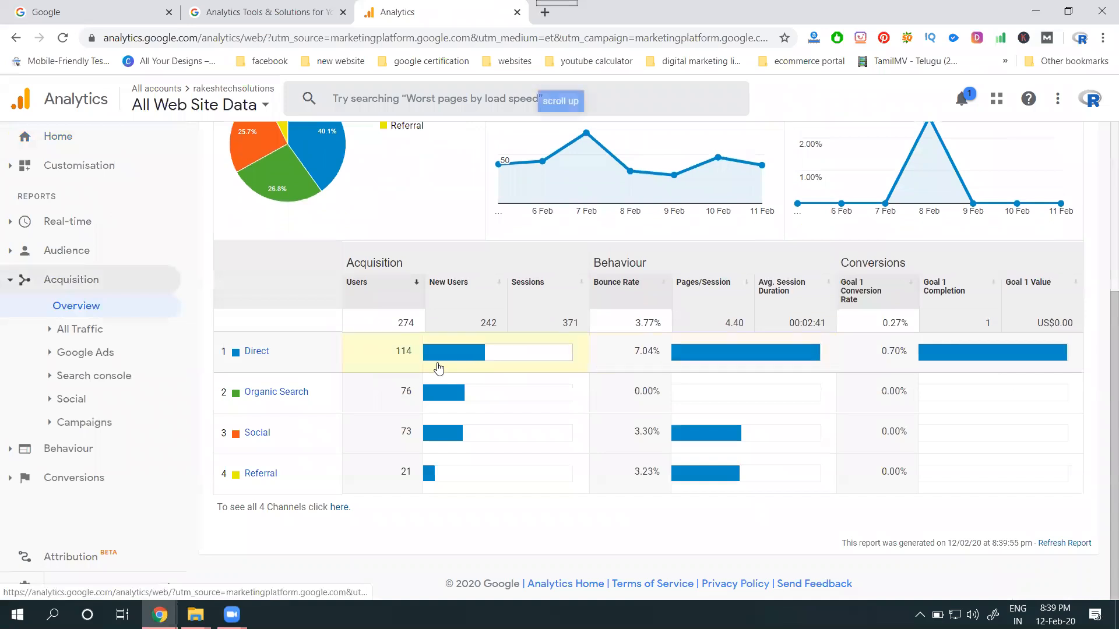